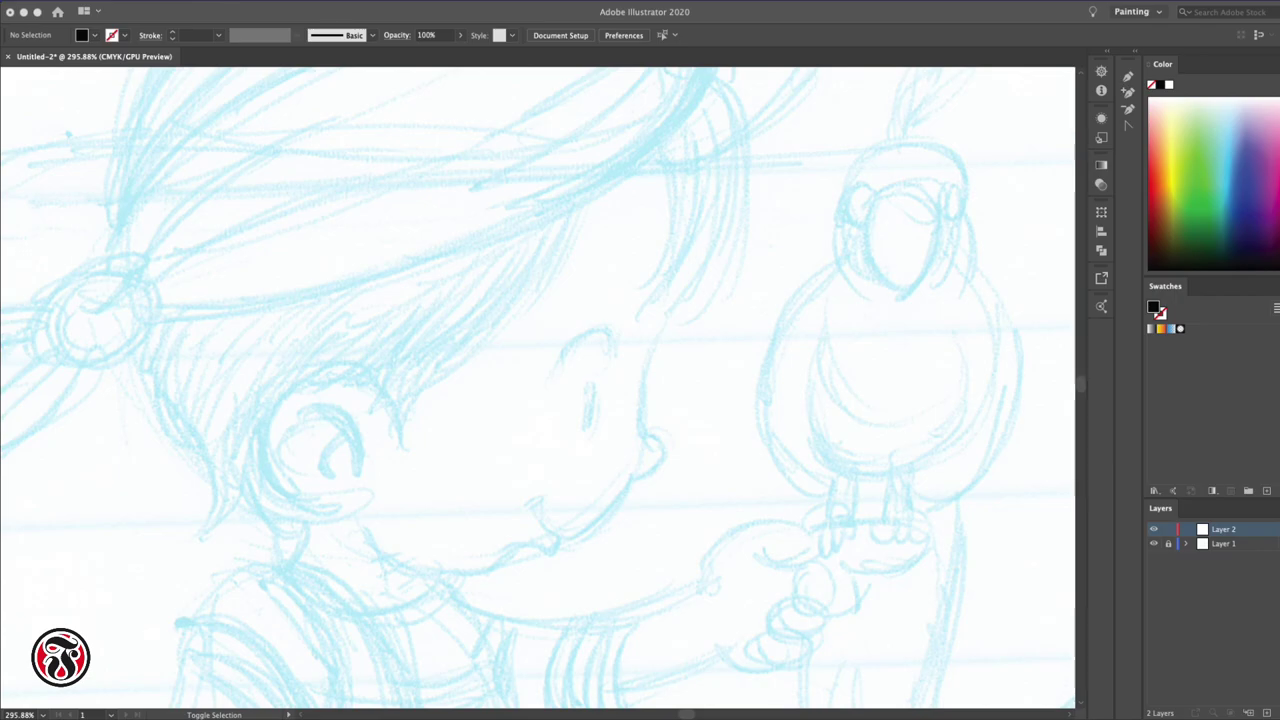
# Fit the whole blue sketch artboard in the window, ready for Blob Brush inking
pyautogui.hotkey('ctrl', '0')
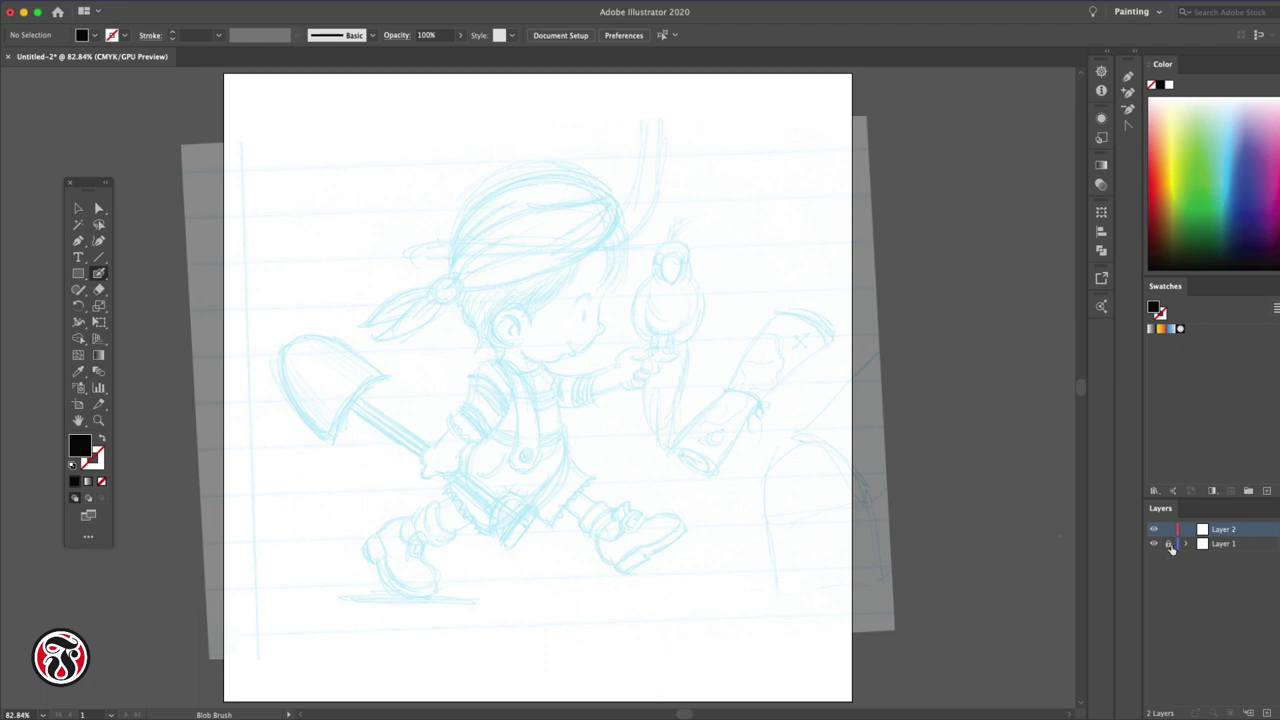
pyautogui.click(1168, 543)
pyautogui.hotkey('ctrl', 'a')
pyautogui.hotkey('ctrl', '2')
pyautogui.doubleClick(98, 273)
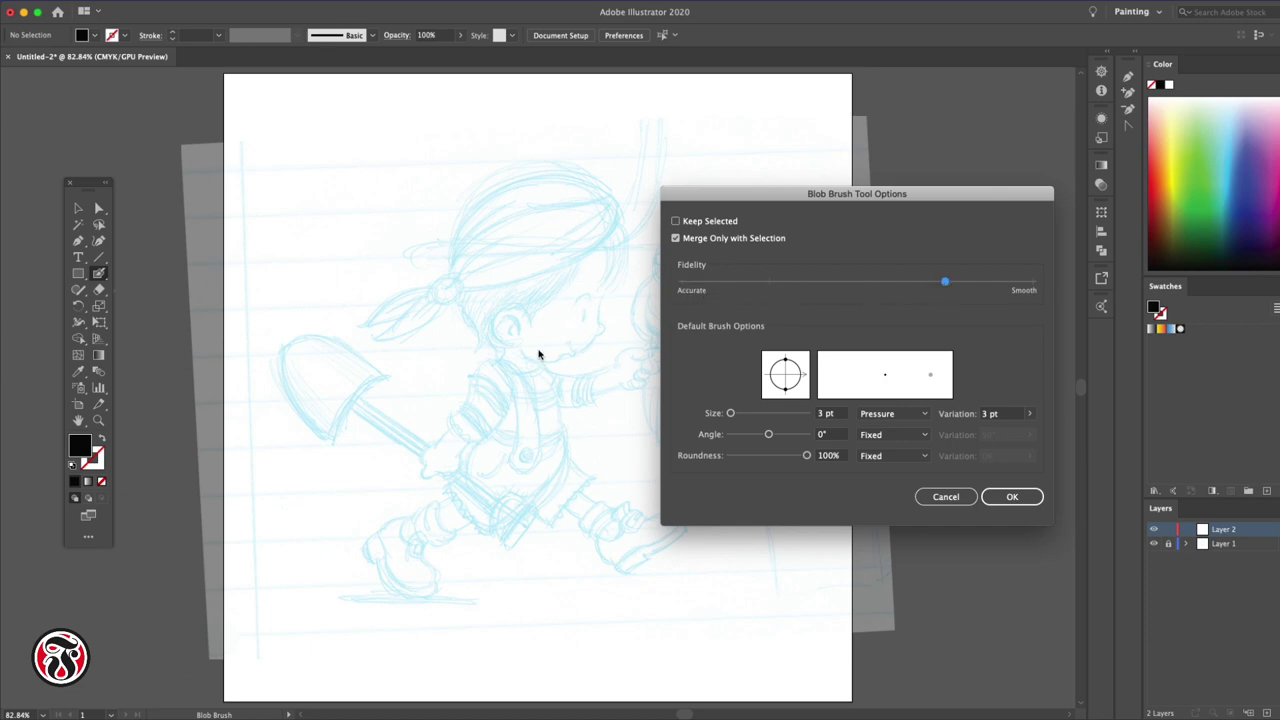
pyautogui.click(1010, 497)
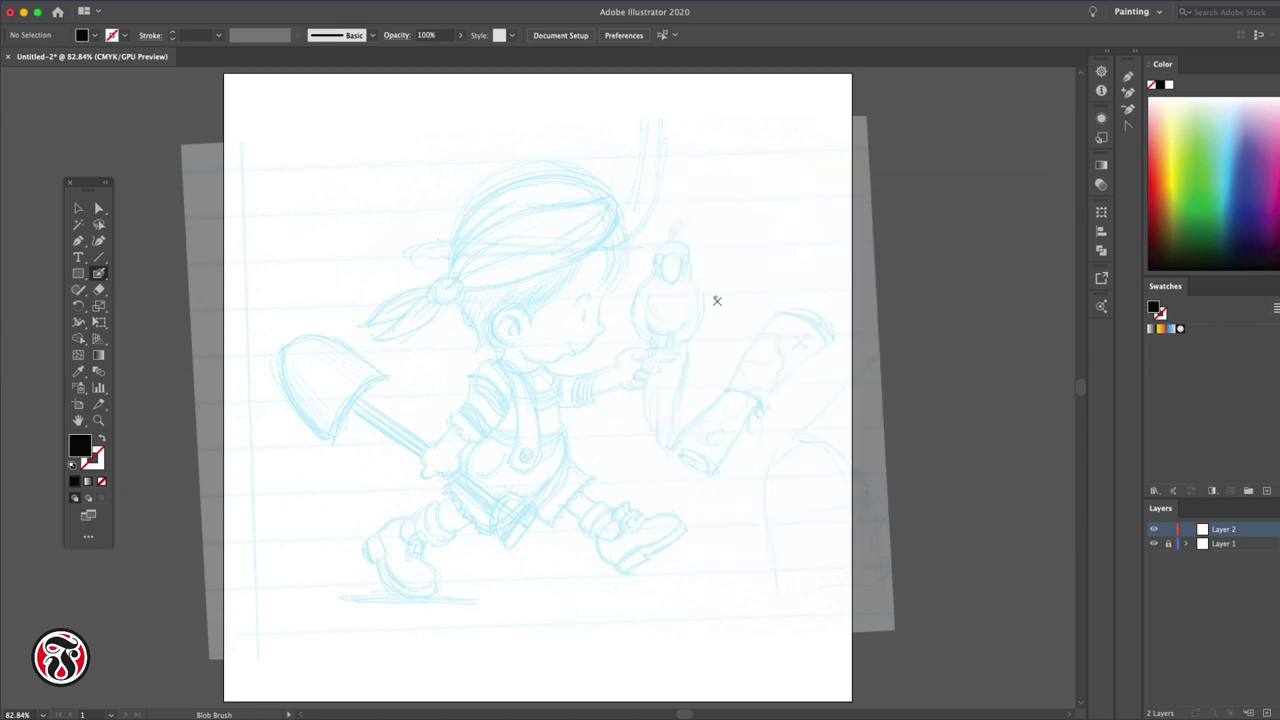
# Switch the brush to black and ink the jagged hair tuft by the ear
pyautogui.hotkey('ctrl', '+')
pyautogui.hotkey('ctrl', '+')
pyautogui.hotkey('shift', 'x')
pyautogui.moveTo(364, 368); pyautogui.dragTo(440, 466)
pyautogui.moveTo(632, 266); pyautogui.dragTo(617, 348)
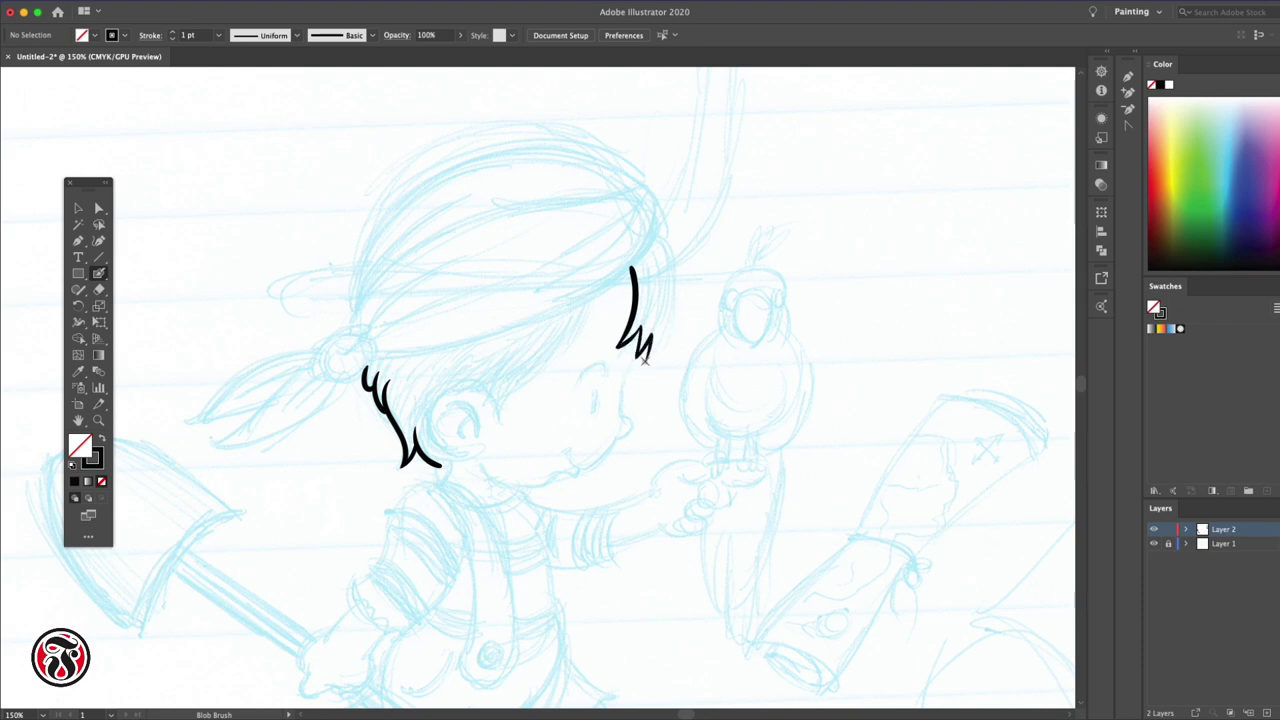
pyautogui.moveTo(644, 362)
pyautogui.mouseDown()
pyautogui.moveTo(673, 254)
pyautogui.moveTo(657, 214)
pyautogui.mouseUp()
# Undo the misdrawn front strand and paint the long hairline curve under the bandana
pyautogui.keyDown('ctrl'); pyautogui.click(614, 392); pyautogui.keyUp('ctrl')
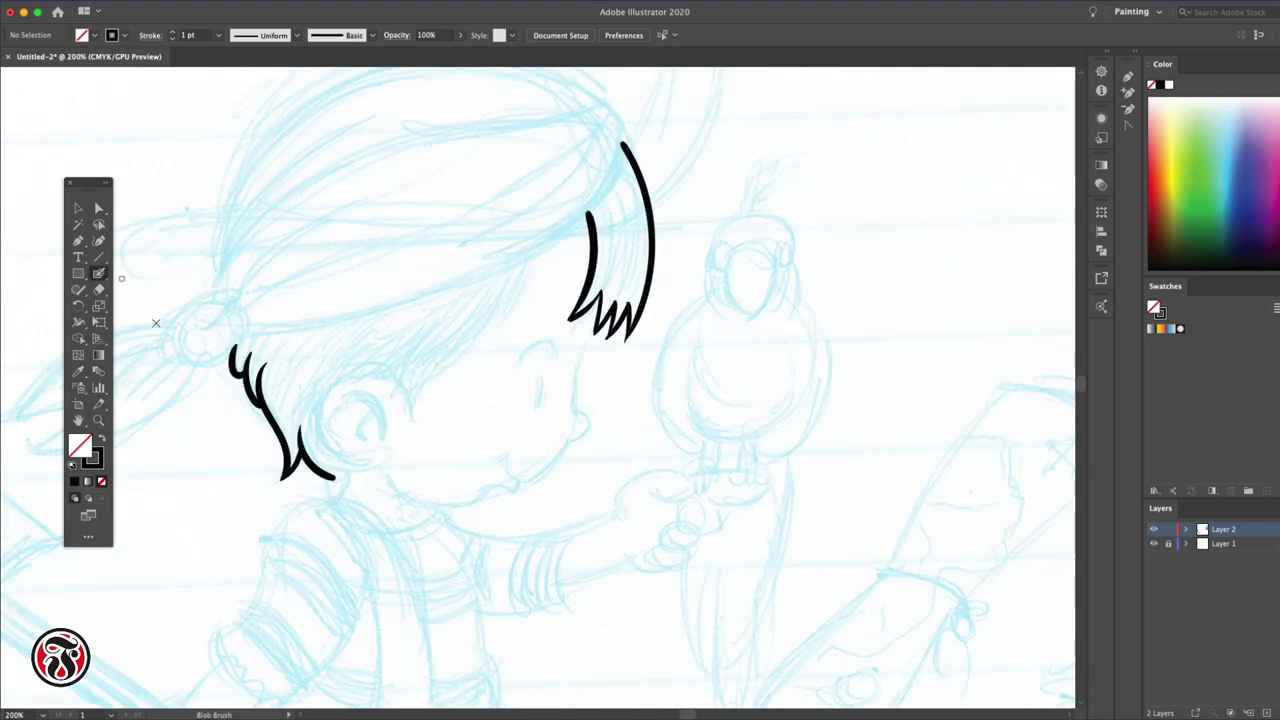
pyautogui.hotkey('ctrl', 'z')
pyautogui.hotkey('ctrl', 'z')
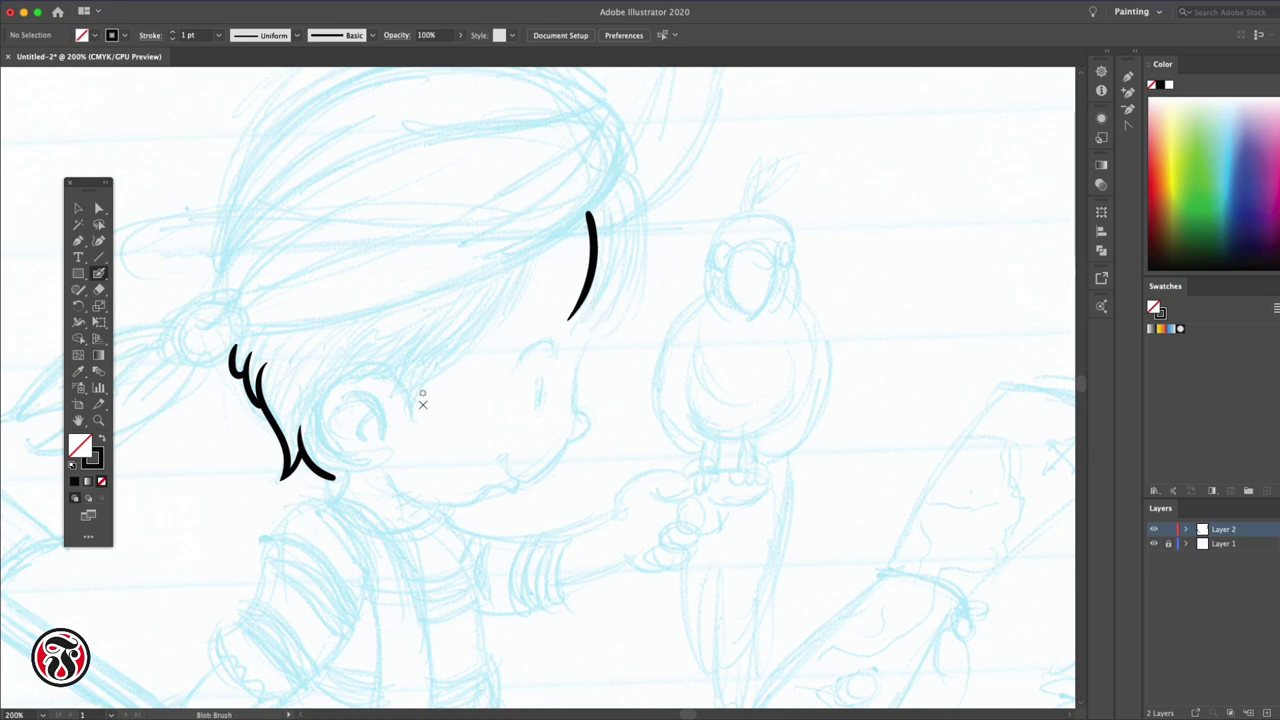
pyautogui.moveTo(240, 340)
pyautogui.mouseDown()
pyautogui.moveTo(523, 257)
pyautogui.moveTo(626, 128)
pyautogui.mouseUp()
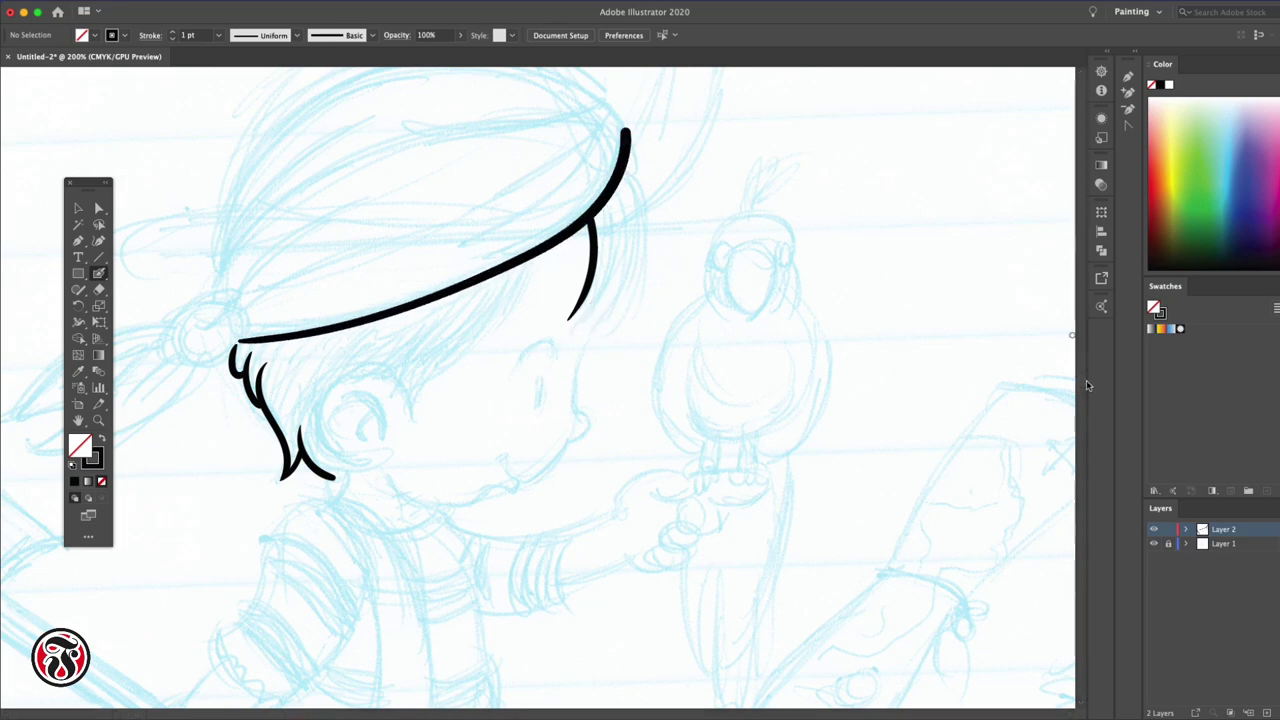
pyautogui.scroll(3, 664, 264)
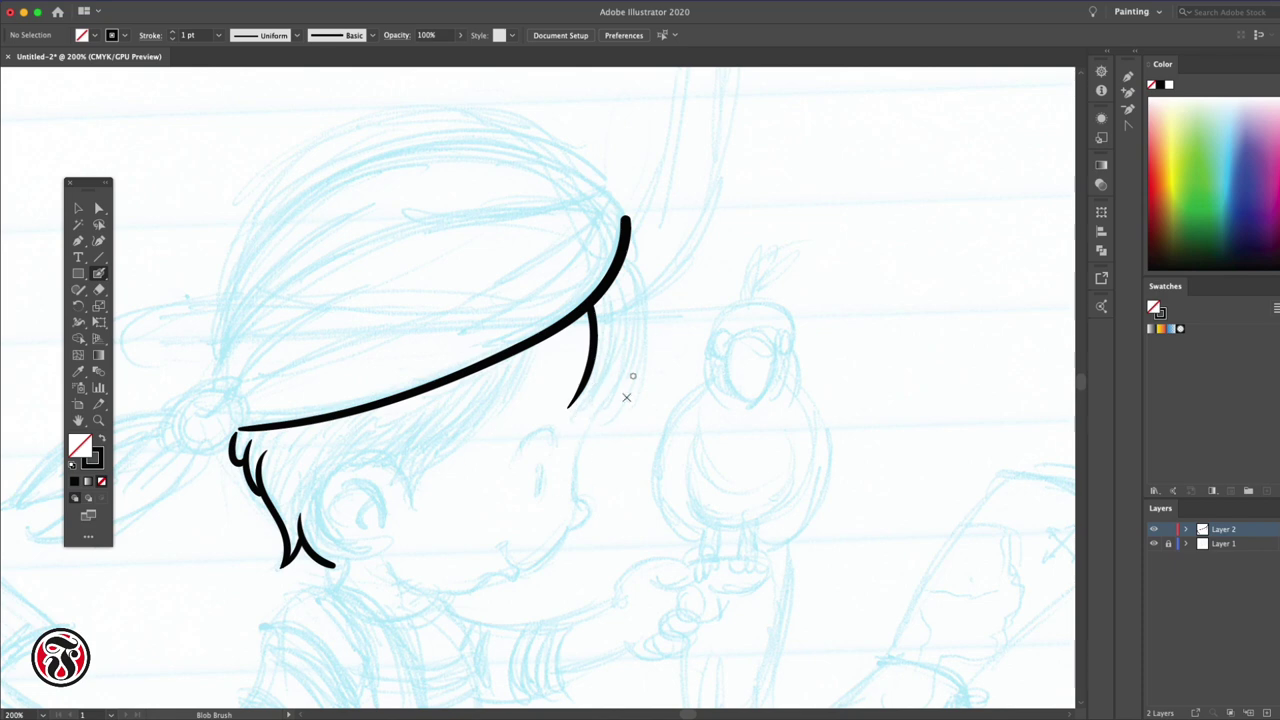
# Ink the front hair strands over the forehead and down toward the ear
pyautogui.moveTo(601, 378); pyautogui.dragTo(603, 432)
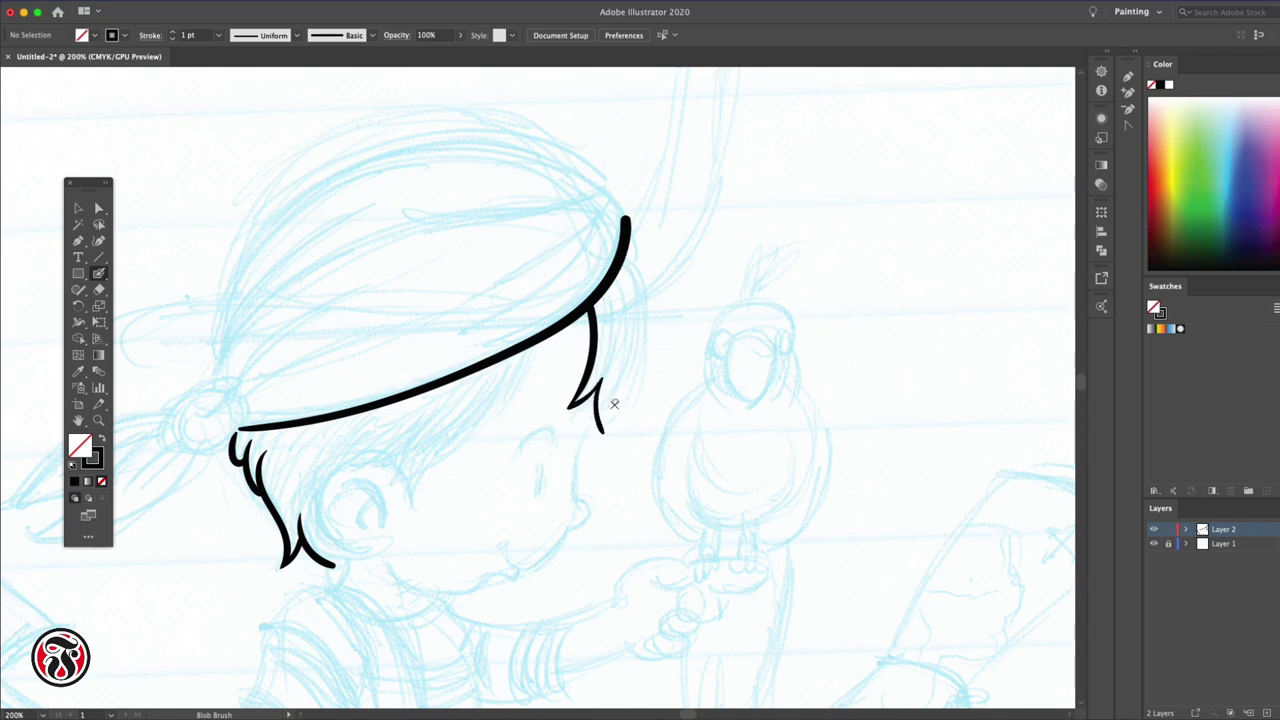
pyautogui.moveTo(627, 366)
pyautogui.mouseDown()
pyautogui.moveTo(605, 430)
pyautogui.moveTo(648, 336)
pyautogui.mouseUp()
pyautogui.moveTo(626, 250)
pyautogui.mouseDown()
pyautogui.moveTo(646, 322)
pyautogui.moveTo(632, 296)
pyautogui.mouseUp()
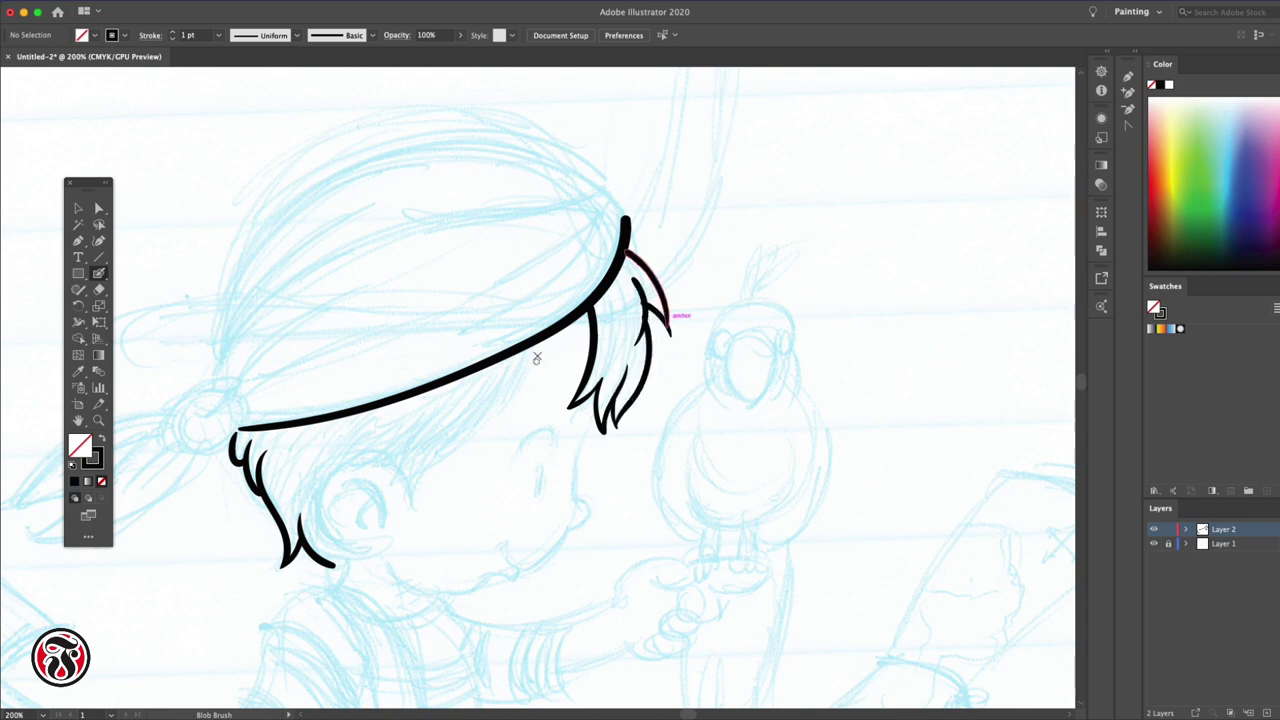
pyautogui.moveTo(530, 348)
pyautogui.mouseDown()
pyautogui.moveTo(494, 427)
pyautogui.moveTo(503, 385)
pyautogui.mouseUp()
pyautogui.moveTo(424, 497)
pyautogui.mouseDown()
pyautogui.moveTo(440, 444)
pyautogui.moveTo(402, 478)
pyautogui.moveTo(412, 510)
pyautogui.moveTo(390, 545)
pyautogui.moveTo(372, 505)
pyautogui.moveTo(385, 500)
pyautogui.mouseUp()
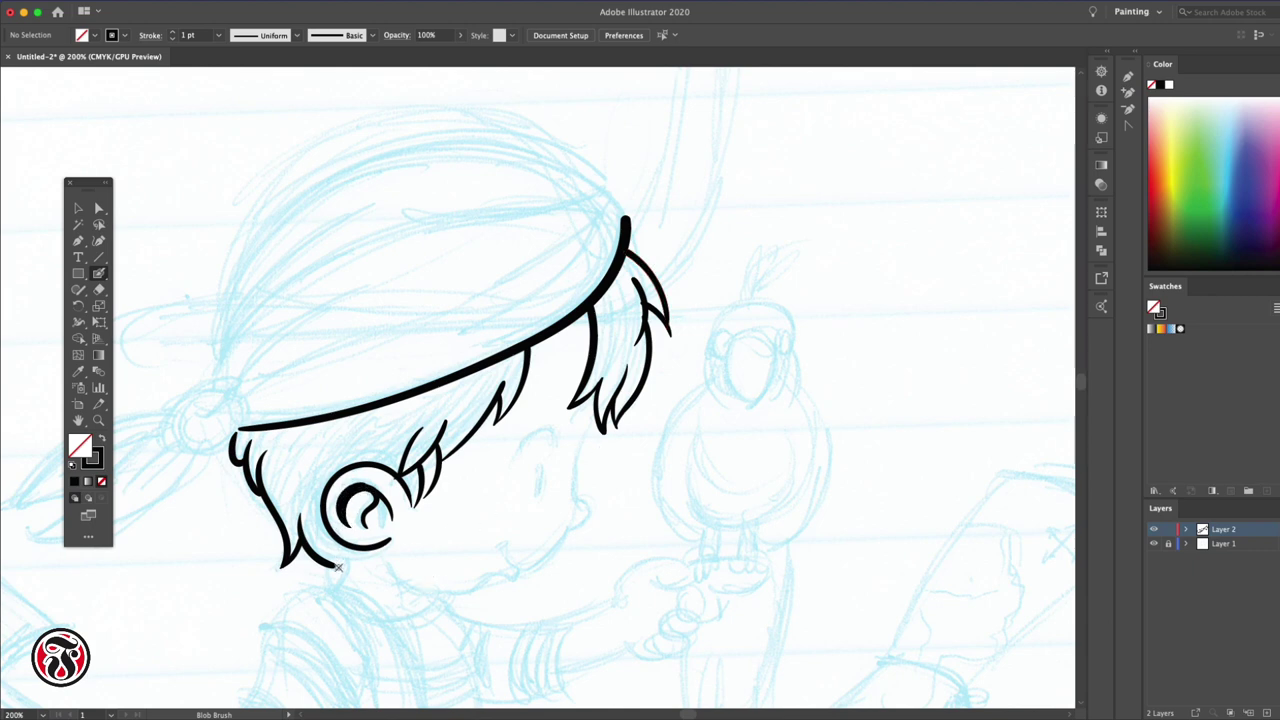
pyautogui.moveTo(338, 567); pyautogui.dragTo(388, 543)
# Outline the top of the head and the bandana's upper and right edges
pyautogui.moveTo(212, 368)
pyautogui.mouseDown()
pyautogui.moveTo(358, 157)
pyautogui.moveTo(604, 196)
pyautogui.mouseUp()
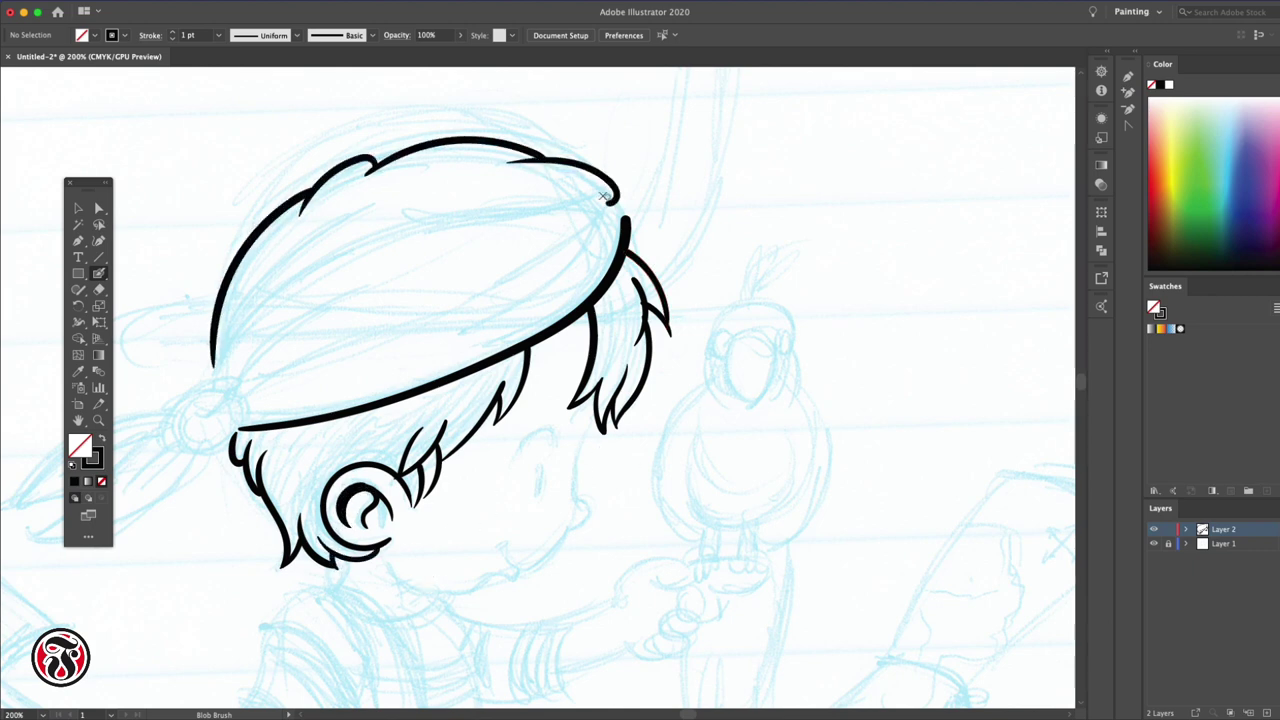
pyautogui.moveTo(475, 327); pyautogui.dragTo(625, 215)
pyautogui.moveTo(495, 175); pyautogui.dragTo(222, 386)
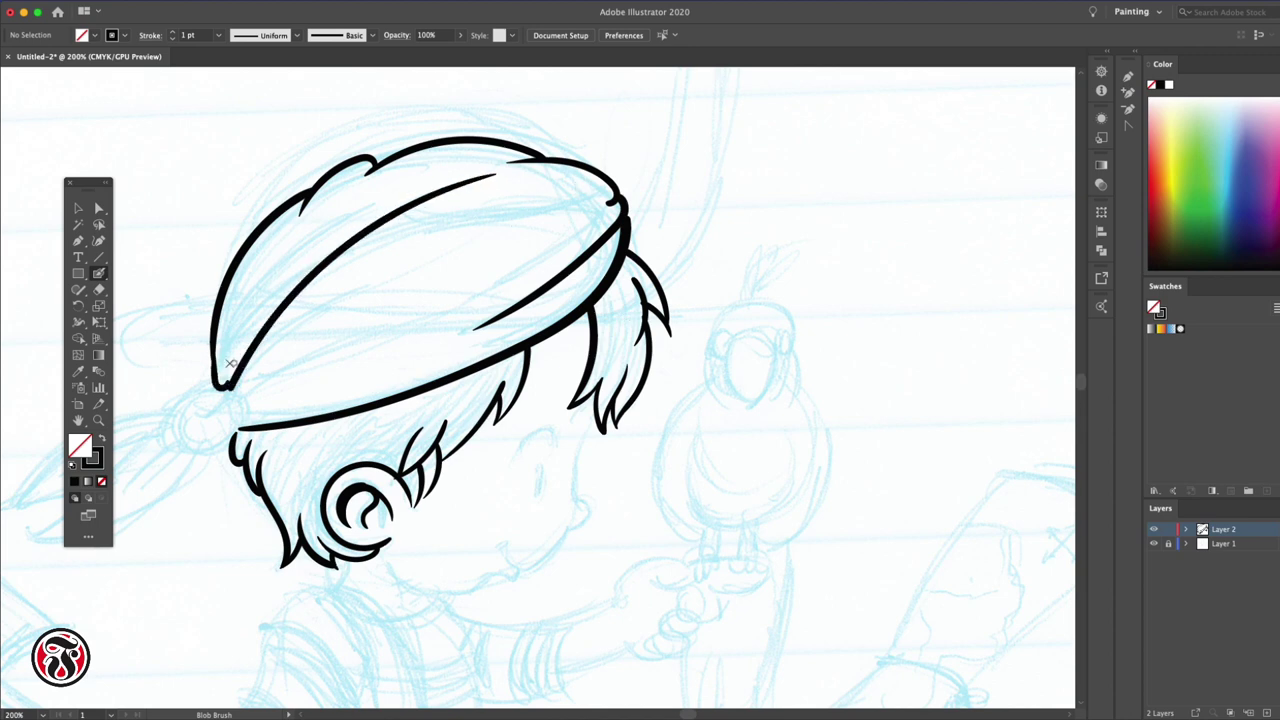
pyautogui.moveTo(250, 310)
pyautogui.mouseDown()
pyautogui.moveTo(218, 384)
pyautogui.moveTo(232, 438)
pyautogui.mouseUp()
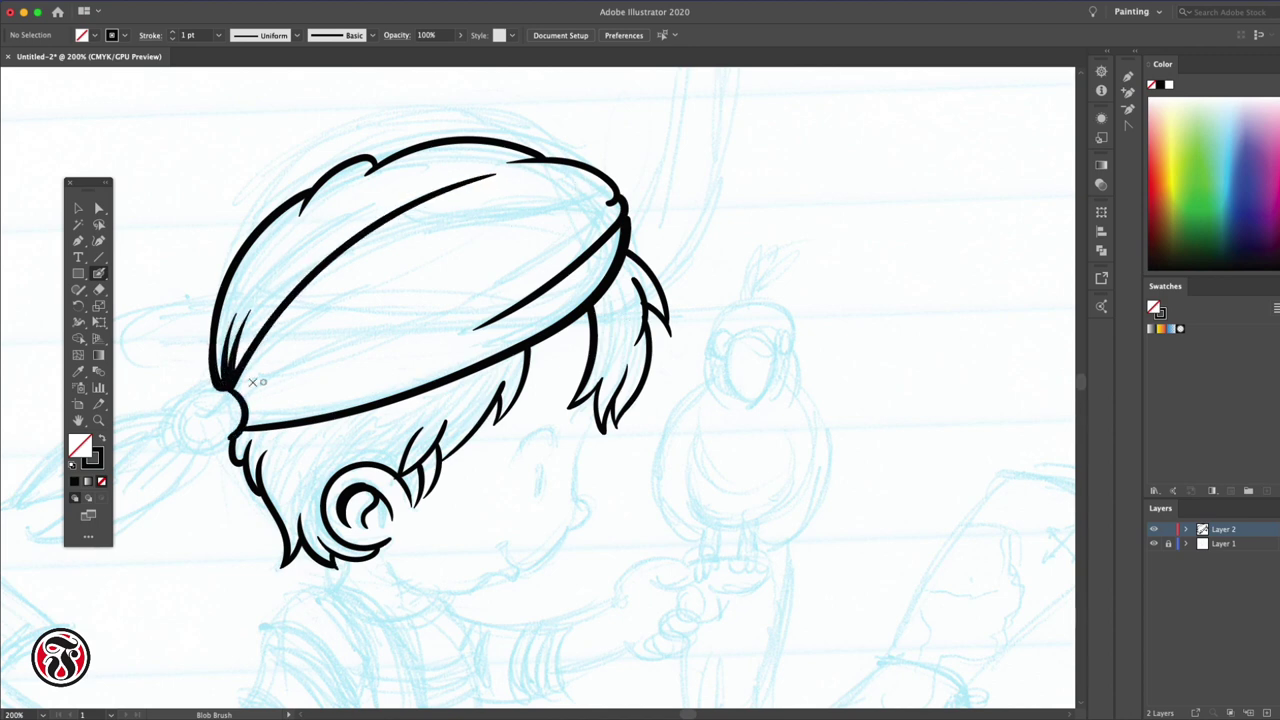
pyautogui.moveTo(276, 358); pyautogui.dragTo(243, 408)
pyautogui.moveTo(278, 418); pyautogui.dragTo(245, 414)
# Draw the bandana's knot and its two tail flaps at the left end
pyautogui.moveTo(88, 183)
pyautogui.mouseDown()
pyautogui.moveTo(430, 205)
pyautogui.moveTo(944, 176)
pyautogui.mouseUp()
pyautogui.moveTo(195, 430); pyautogui.dragTo(445, 340)
pyautogui.moveTo(462, 292)
pyautogui.mouseDown()
pyautogui.moveTo(428, 332)
pyautogui.moveTo(448, 350)
pyautogui.moveTo(322, 330)
pyautogui.moveTo(236, 392)
pyautogui.mouseUp()
pyautogui.moveTo(238, 394); pyautogui.dragTo(346, 410)
pyautogui.moveTo(430, 342); pyautogui.dragTo(302, 462)
pyautogui.moveTo(302, 462); pyautogui.dragTo(398, 440)
pyautogui.moveTo(465, 368); pyautogui.dragTo(400, 440)
# Crease the bandana tails, then trace the nose, cheek, chin and jaw line
pyautogui.moveTo(428, 398); pyautogui.dragTo(388, 440)
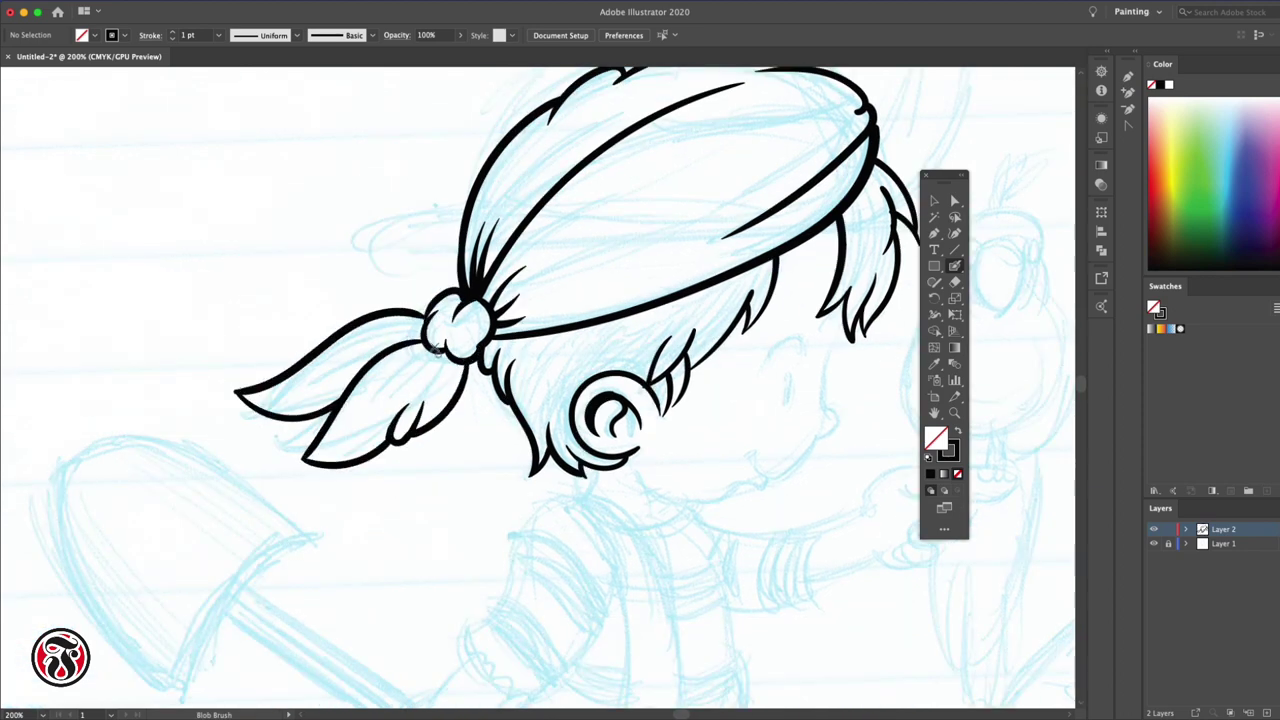
pyautogui.moveTo(446, 350); pyautogui.dragTo(380, 394)
pyautogui.moveTo(430, 322)
pyautogui.mouseDown()
pyautogui.moveTo(352, 358)
pyautogui.moveTo(410, 332)
pyautogui.mouseUp()
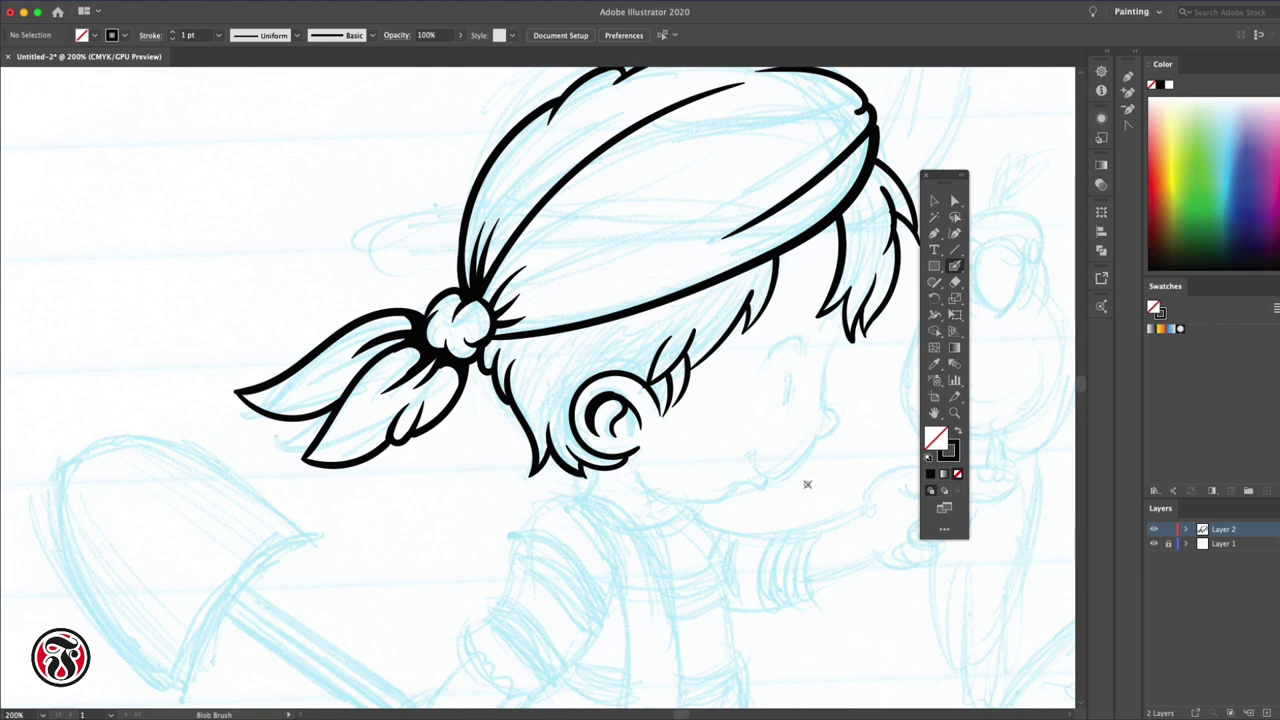
pyautogui.moveTo(836, 325); pyautogui.dragTo(762, 476)
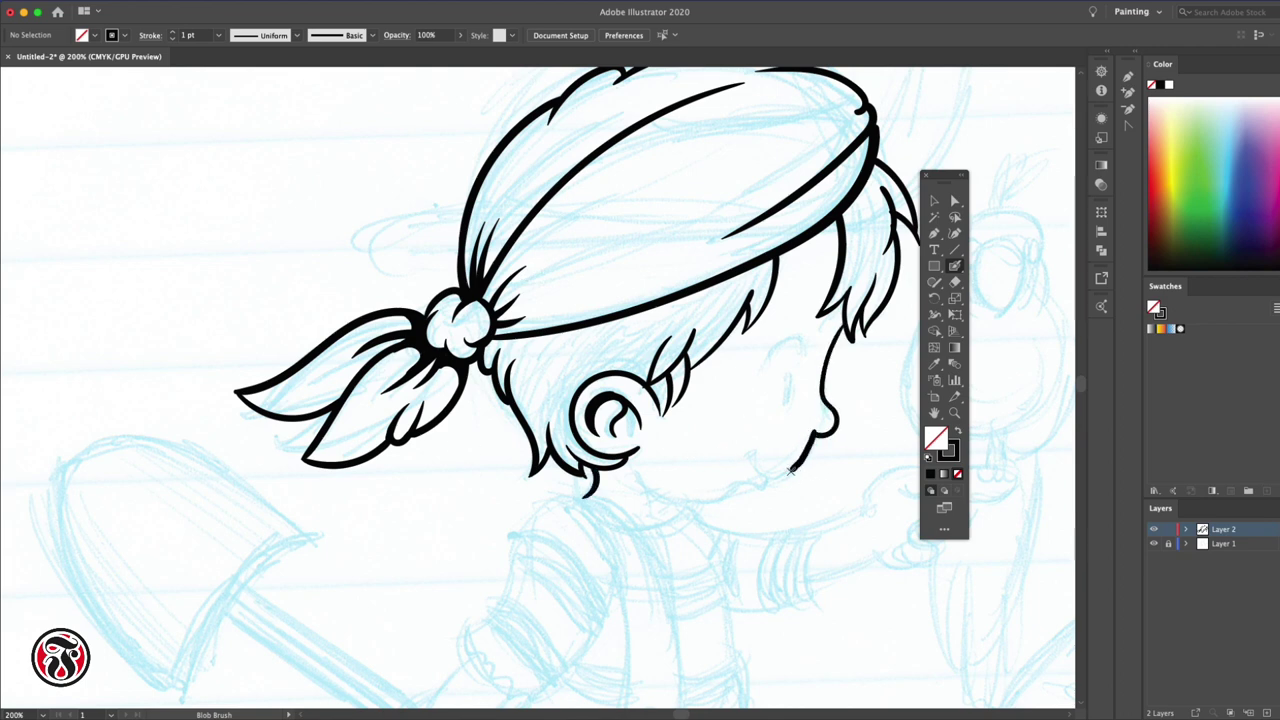
pyautogui.moveTo(728, 489); pyautogui.dragTo(642, 470)
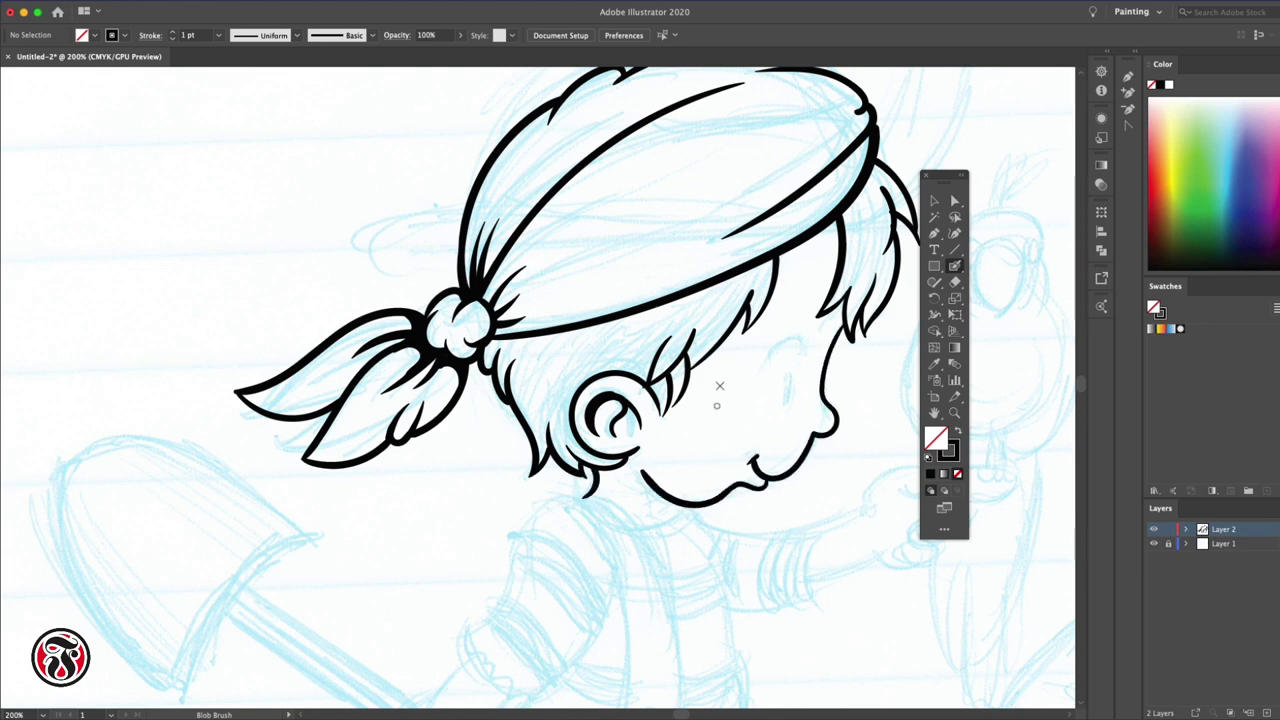
pyautogui.moveTo(789, 405); pyautogui.dragTo(808, 338)
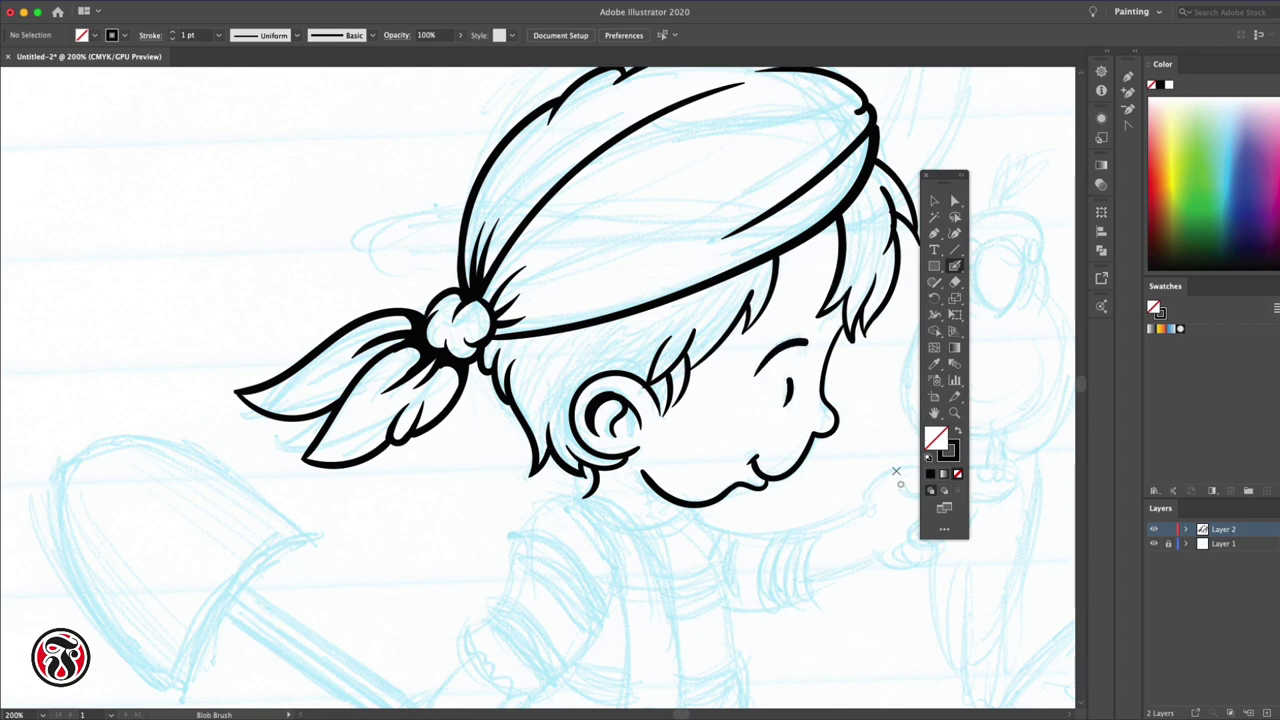
# Redraw the curved closed eye and add fine hair strands along the hairline under the bandana
pyautogui.hotkey('ctrl', 'z')
pyautogui.moveTo(758, 376)
pyautogui.mouseDown()
pyautogui.moveTo(810, 336)
pyautogui.moveTo(786, 252)
pyautogui.mouseUp()
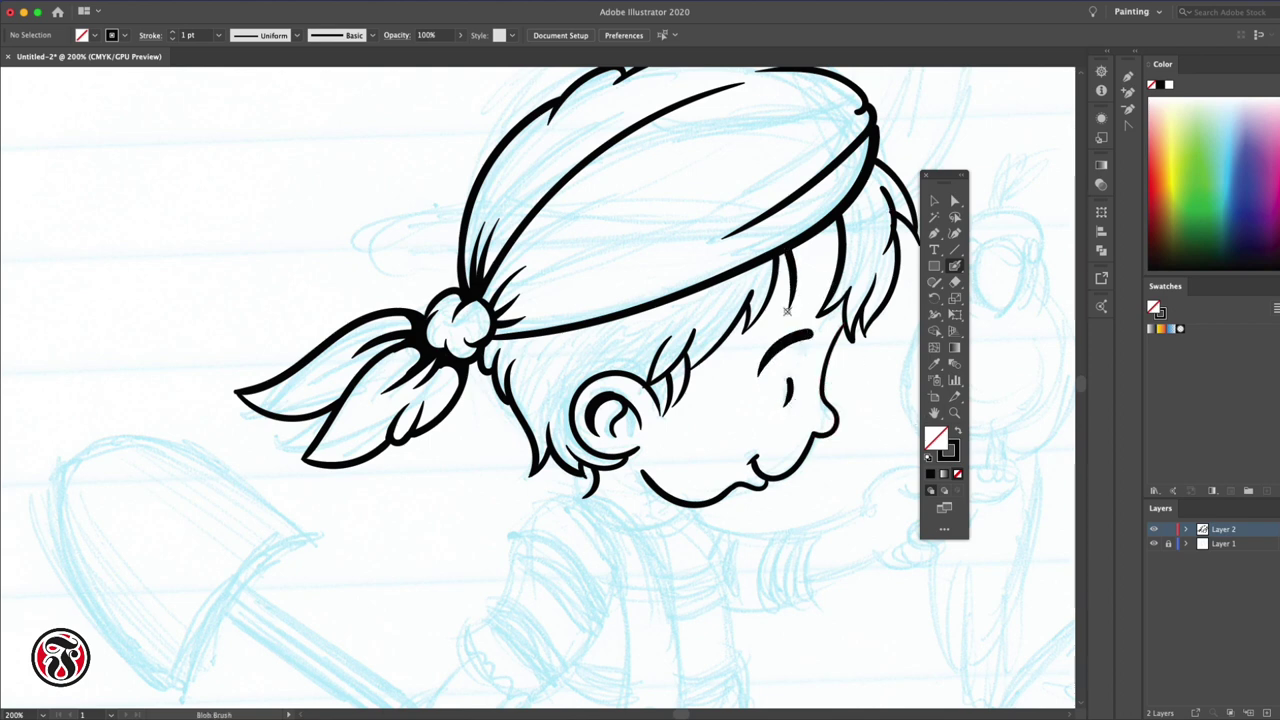
pyautogui.moveTo(806, 300); pyautogui.dragTo(828, 234)
pyautogui.moveTo(885, 165); pyautogui.dragTo(845, 226)
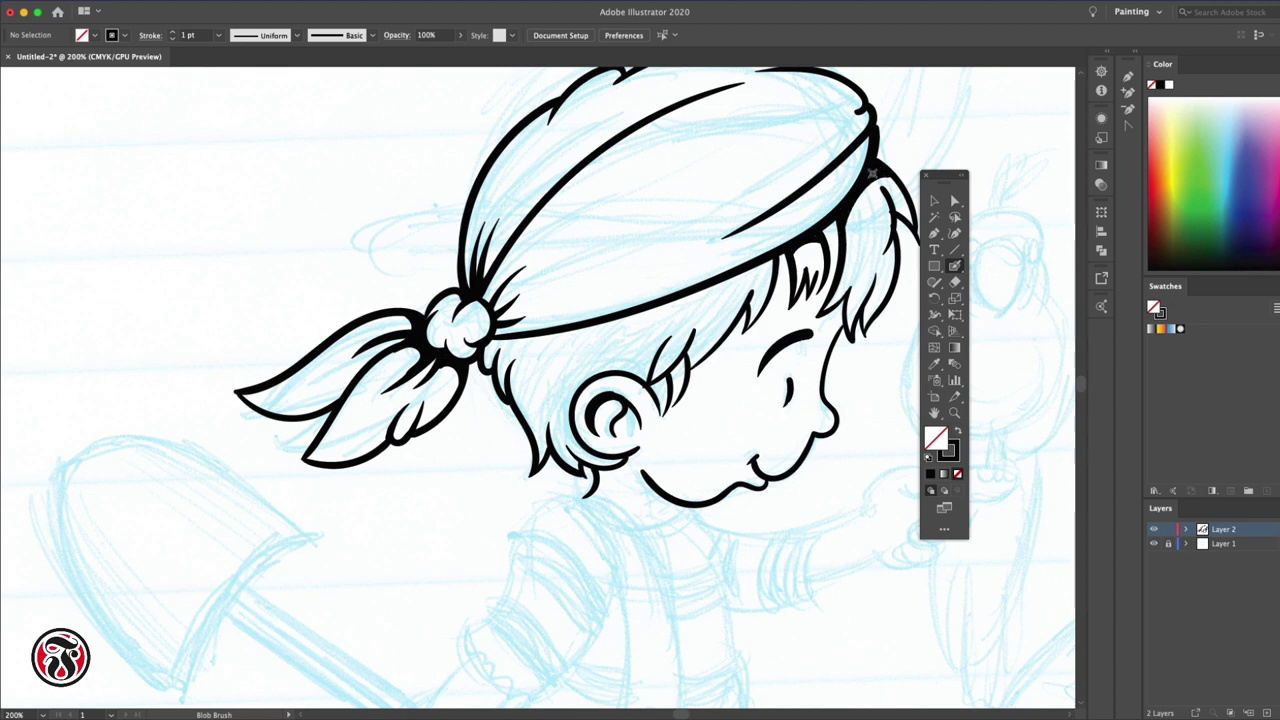
pyautogui.moveTo(748, 286); pyautogui.dragTo(770, 268)
pyautogui.moveTo(590, 366)
pyautogui.mouseDown()
pyautogui.moveTo(640, 314)
pyautogui.moveTo(725, 278)
pyautogui.mouseUp()
pyautogui.moveTo(705, 335); pyautogui.dragTo(748, 278)
pyautogui.moveTo(745, 330); pyautogui.dragTo(726, 282)
pyautogui.moveTo(530, 398); pyautogui.dragTo(574, 332)
pyautogui.moveTo(550, 378); pyautogui.dragTo(598, 326)
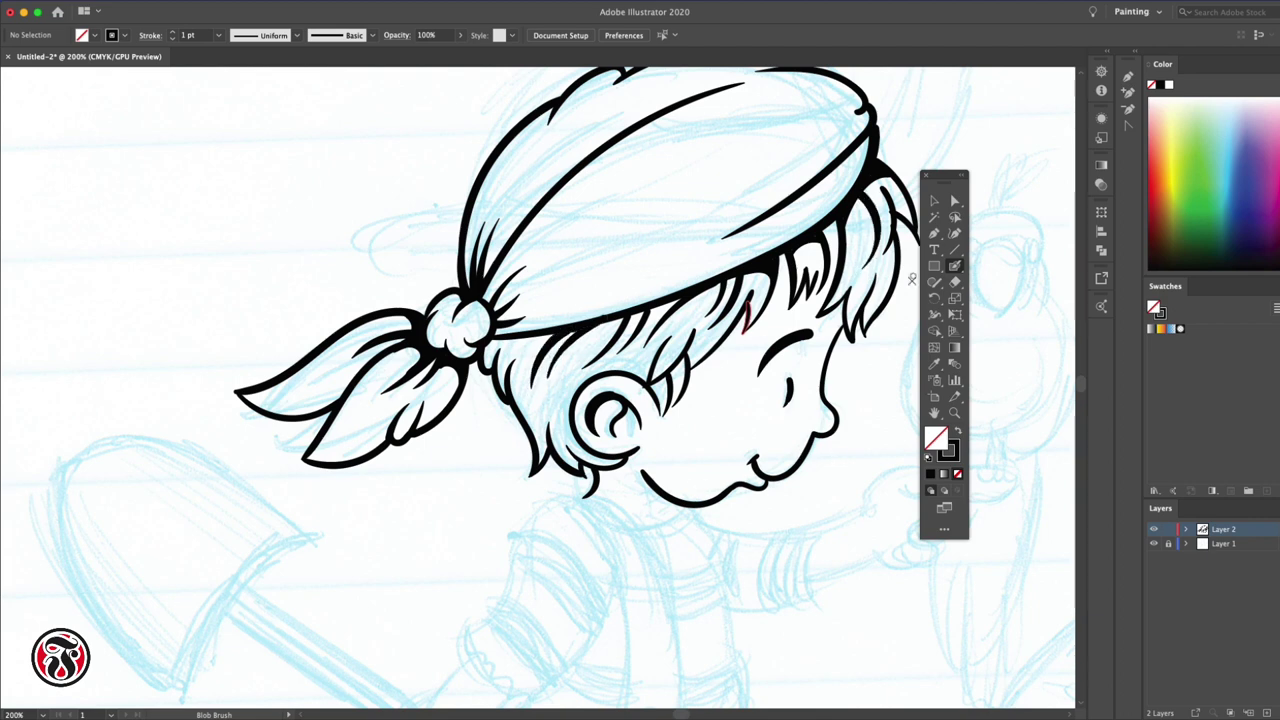
# Add two fold lines across the top of the bandana
pyautogui.moveTo(944, 175); pyautogui.dragTo(1016, 131)
pyautogui.moveTo(660, 210); pyautogui.dragTo(830, 105)
pyautogui.moveTo(778, 168); pyautogui.dragTo(862, 108)
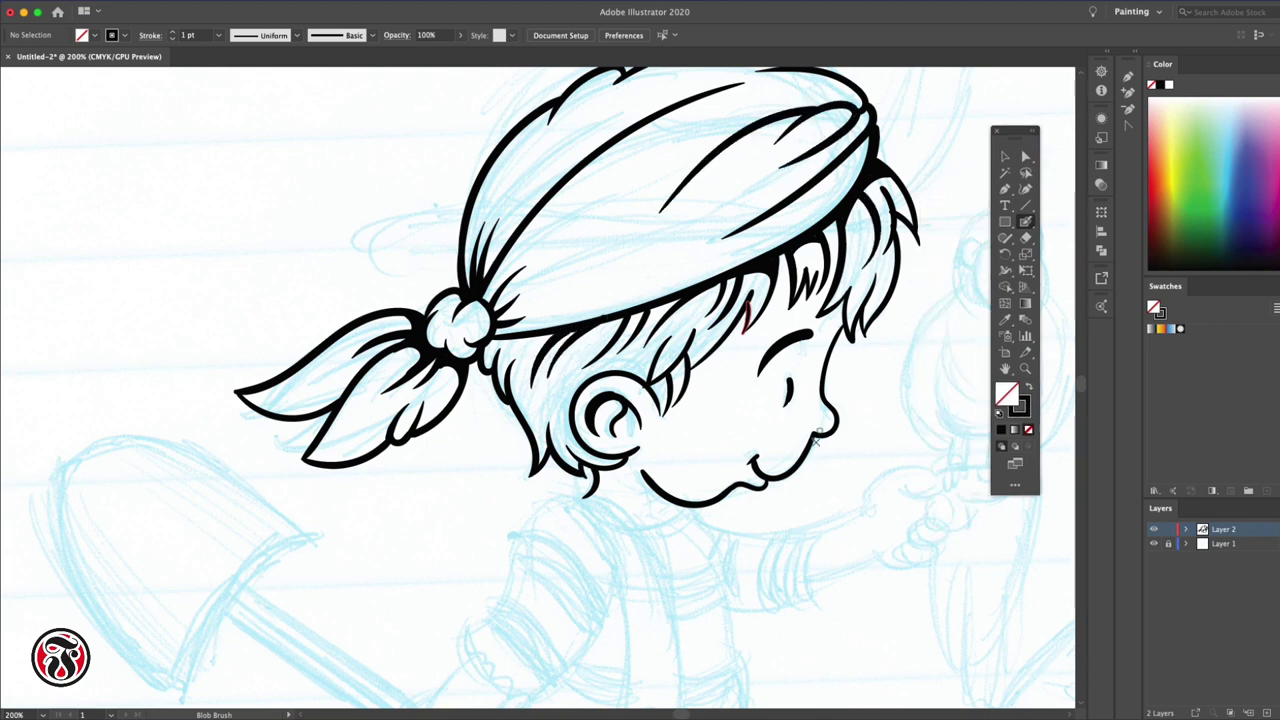
pyautogui.scroll(-5, 815, 437)
pyautogui.hscroll(2, 700, 420)
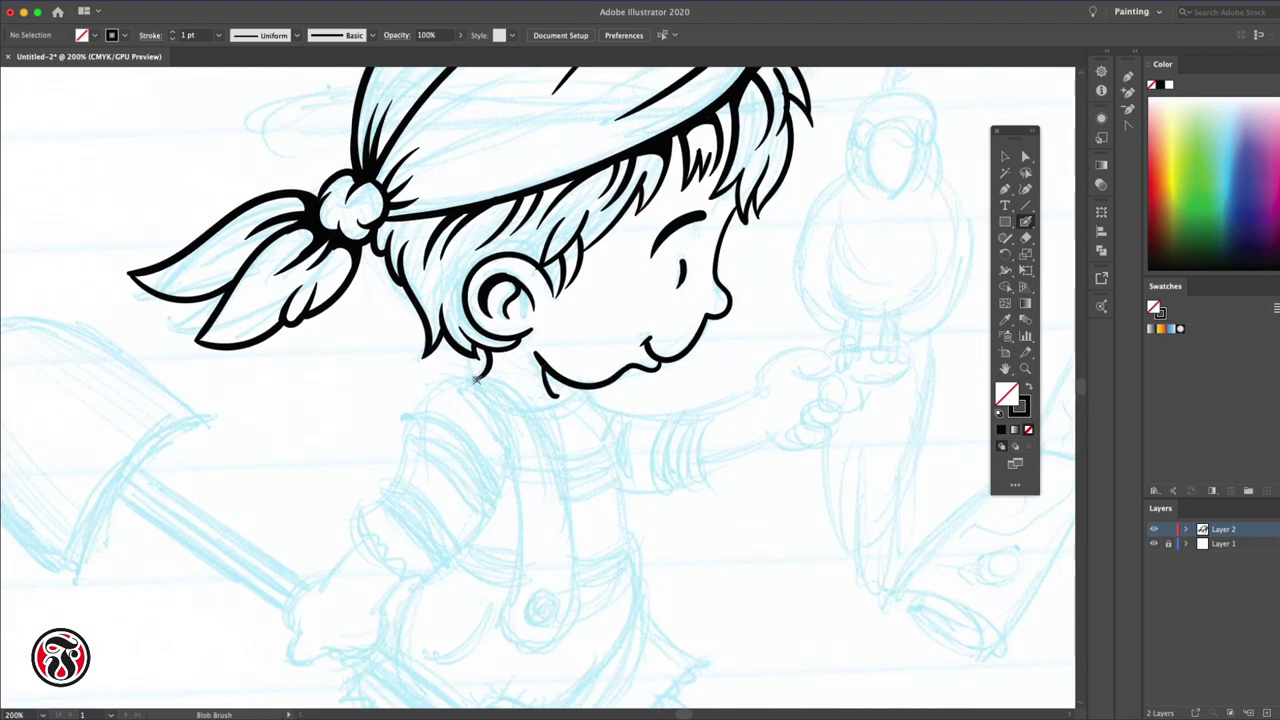
# Ink the collar, shirt outline and the sleeve with its zigzag torn cuff
pyautogui.moveTo(476, 378); pyautogui.dragTo(462, 382)
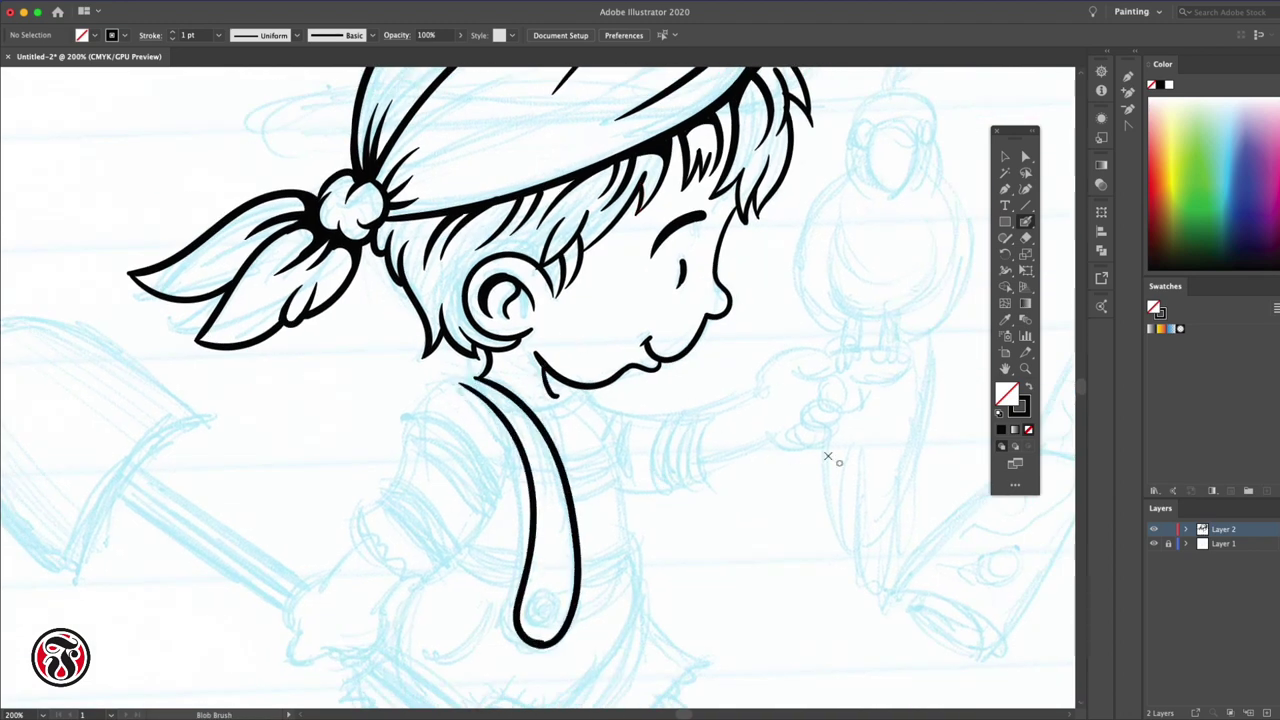
pyautogui.scroll(1, 320, 400)
pyautogui.moveTo(500, 378)
pyautogui.mouseDown()
pyautogui.moveTo(536, 371)
pyautogui.moveTo(497, 386)
pyautogui.moveTo(440, 628)
pyautogui.mouseUp()
pyautogui.scroll(-1, 1086, 390)
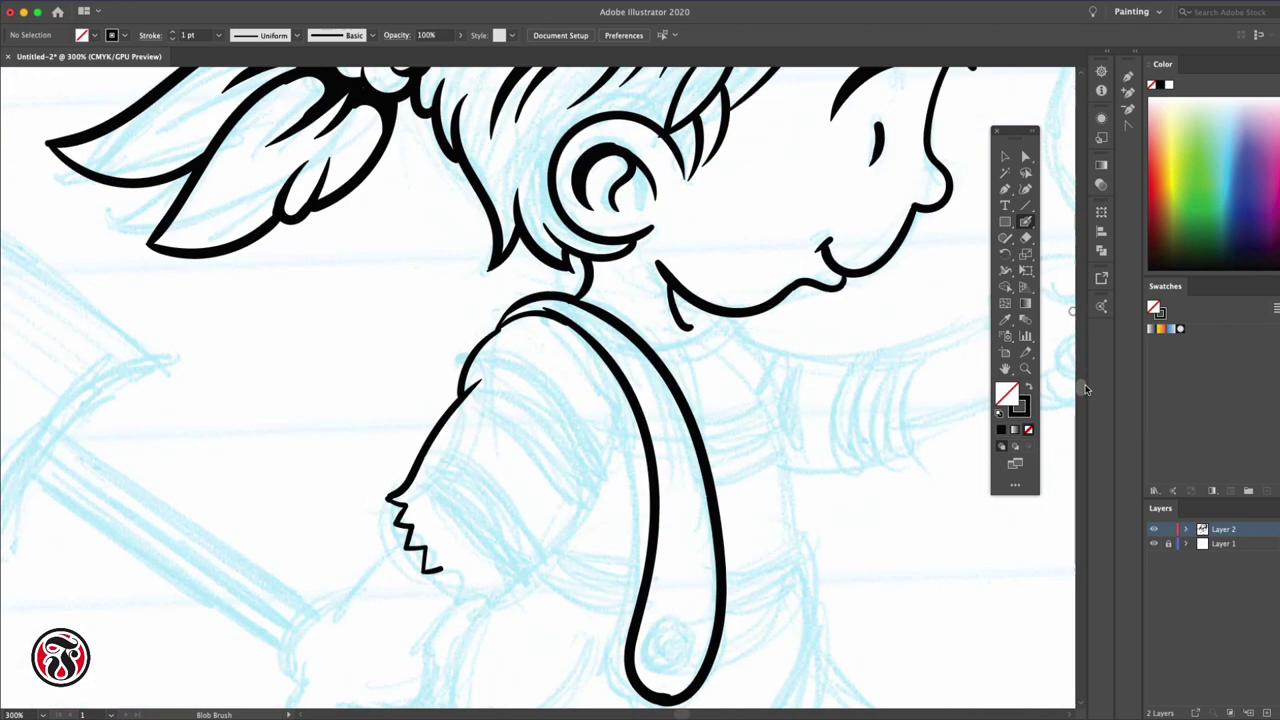
pyautogui.moveTo(440, 568)
pyautogui.mouseDown()
pyautogui.moveTo(480, 612)
pyautogui.moveTo(510, 608)
pyautogui.mouseUp()
pyautogui.moveTo(611, 472); pyautogui.dragTo(502, 612)
# Draw the overall strap down the chest with its teardrop end and button
pyautogui.moveTo(688, 306); pyautogui.dragTo(695, 408)
pyautogui.hotkey('ctrl', 'z')
pyautogui.moveTo(750, 322)
pyautogui.mouseDown()
pyautogui.moveTo(818, 355)
pyautogui.moveTo(796, 572)
pyautogui.moveTo(806, 518)
pyautogui.moveTo(812, 560)
pyautogui.mouseUp()
pyautogui.moveTo(668, 632)
pyautogui.mouseDown()
pyautogui.moveTo(686, 648)
pyautogui.moveTo(668, 650)
pyautogui.mouseUp()
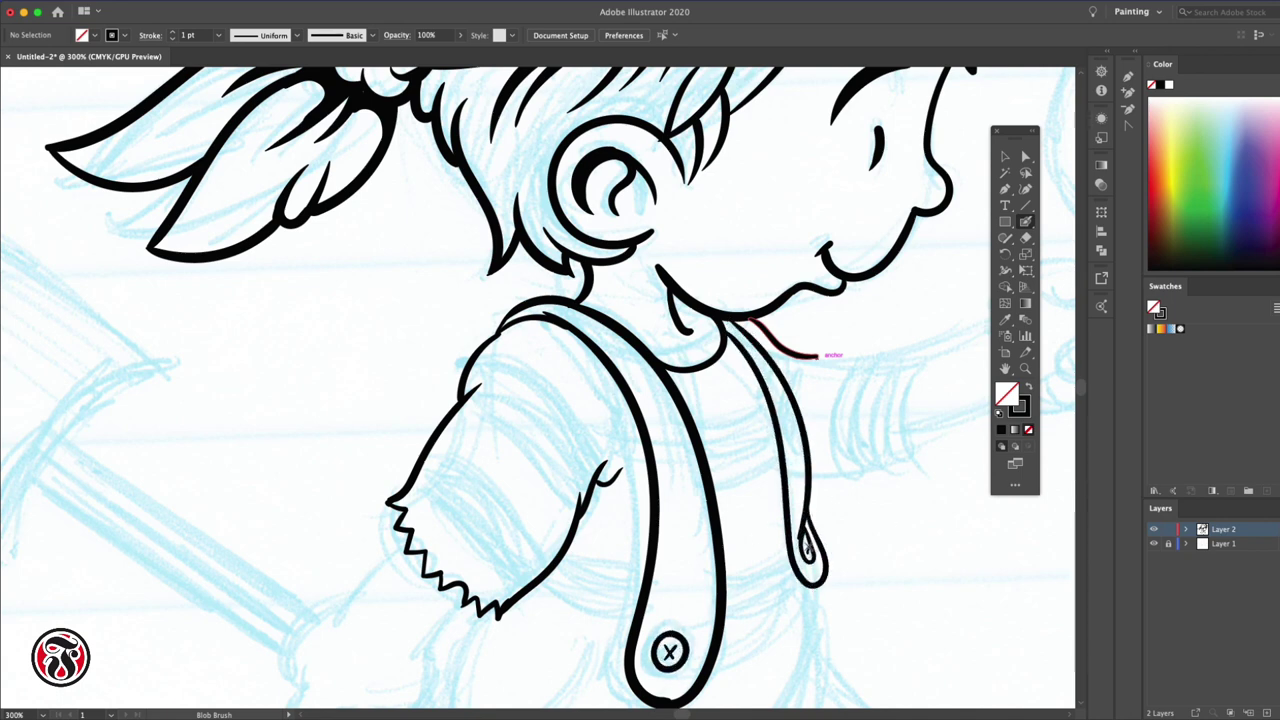
pyautogui.scroll(-3, 915, 505)
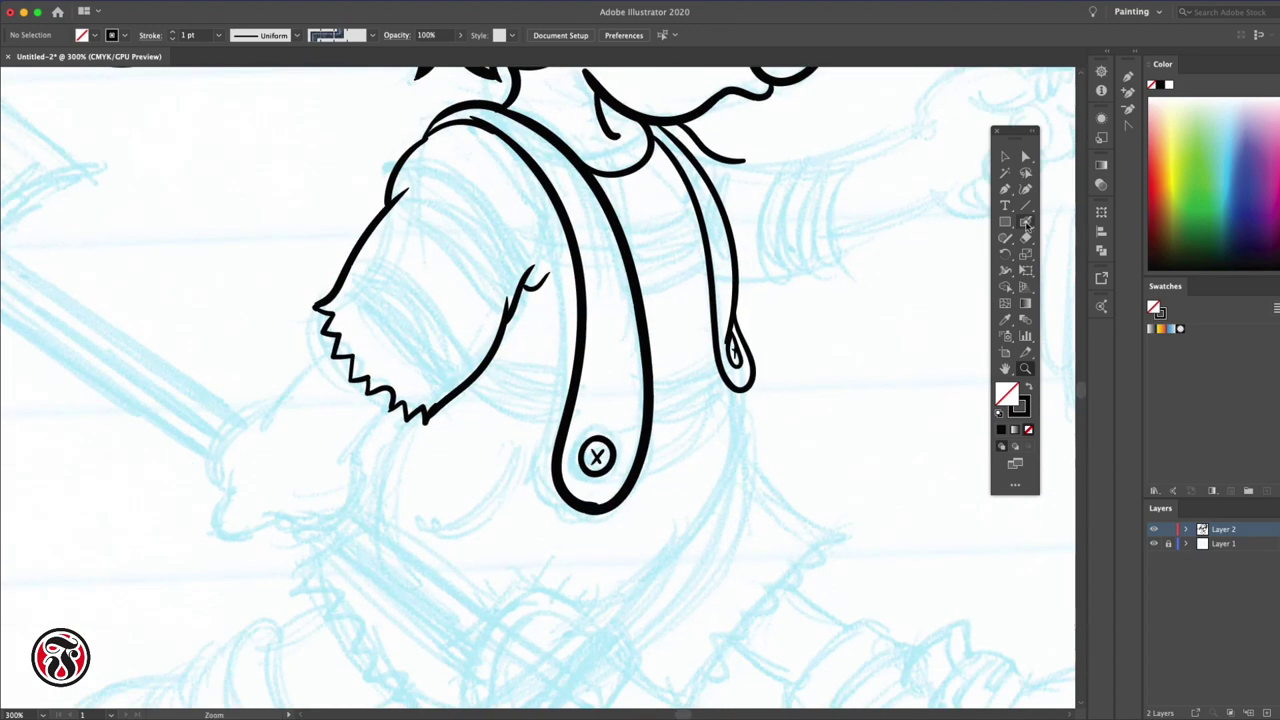
pyautogui.scroll(-2, 540, 511)
# Redo the sleeve edge, then add the bib line, strap curl and hand's fingers
pyautogui.moveTo(258, 416)
pyautogui.mouseDown()
pyautogui.moveTo(214, 452)
pyautogui.moveTo(240, 540)
pyautogui.mouseUp()
pyautogui.hotkey('ctrl', 'z')
pyautogui.moveTo(397, 391)
pyautogui.mouseDown()
pyautogui.moveTo(339, 467)
pyautogui.moveTo(335, 510)
pyautogui.moveTo(232, 490)
pyautogui.moveTo(216, 440)
pyautogui.moveTo(332, 380)
pyautogui.moveTo(378, 414)
pyautogui.moveTo(316, 366)
pyautogui.moveTo(340, 348)
pyautogui.mouseUp()
pyautogui.moveTo(462, 400); pyautogui.dragTo(726, 410)
pyautogui.moveTo(740, 340)
pyautogui.mouseDown()
pyautogui.moveTo(770, 382)
pyautogui.moveTo(763, 490)
pyautogui.mouseUp()
pyautogui.moveTo(744, 418); pyautogui.dragTo(676, 468)
pyautogui.moveTo(770, 378); pyautogui.dragTo(842, 550)
# Ink the ragged zigzag hem of the shorts
pyautogui.scroll(-5, 834, 497)
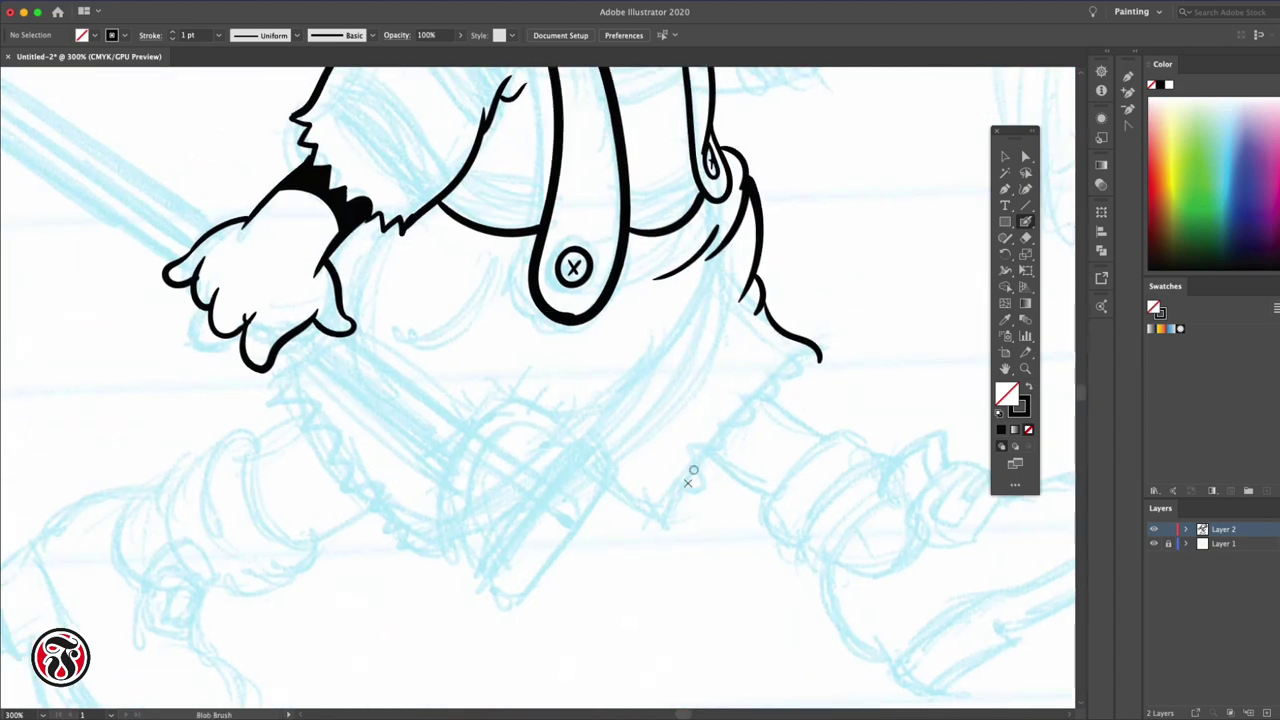
pyautogui.moveTo(614, 478)
pyautogui.mouseDown()
pyautogui.moveTo(664, 500)
pyautogui.moveTo(737, 424)
pyautogui.moveTo(822, 368)
pyautogui.mouseUp()
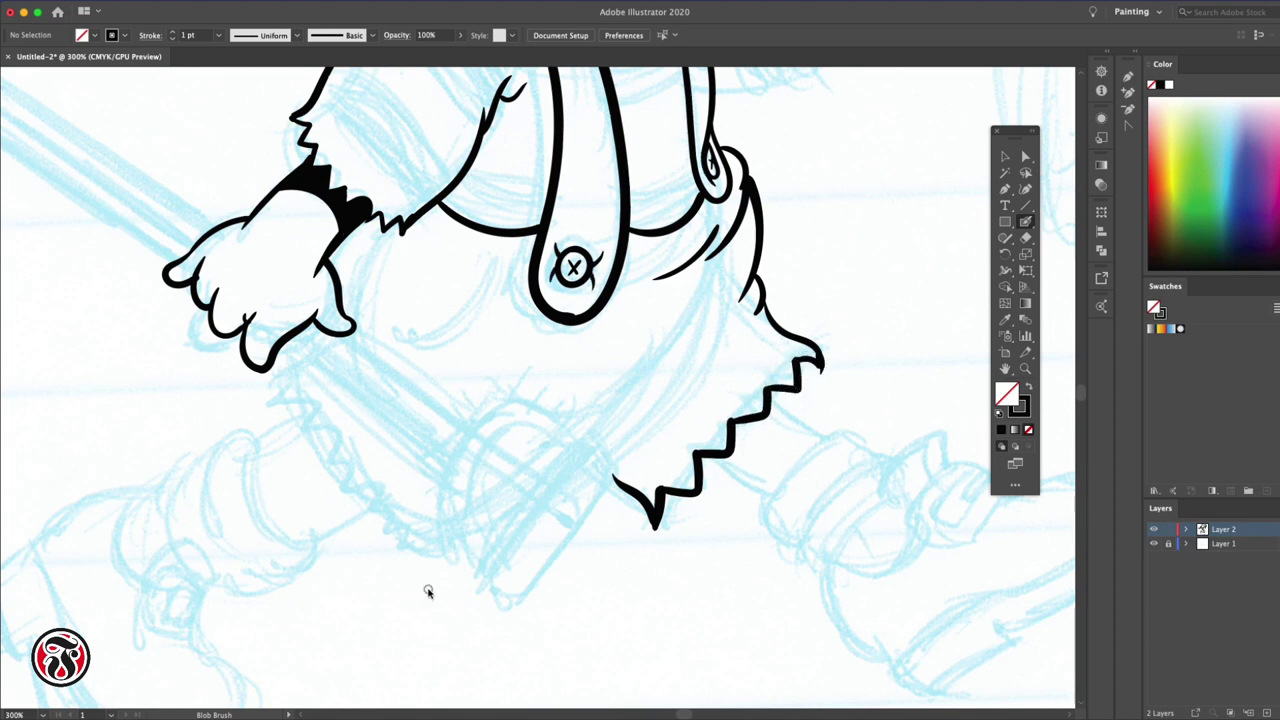
pyautogui.scroll(-3, 427, 592)
pyautogui.hscroll(7, 427, 592)
# Draw the bunched sock with its cuff and folds, plus the shoe's top and strap
pyautogui.moveTo(338, 318); pyautogui.dragTo(400, 360)
pyautogui.moveTo(396, 250)
pyautogui.mouseDown()
pyautogui.moveTo(455, 295)
pyautogui.moveTo(430, 405)
pyautogui.mouseUp()
pyautogui.moveTo(455, 350); pyautogui.dragTo(512, 313)
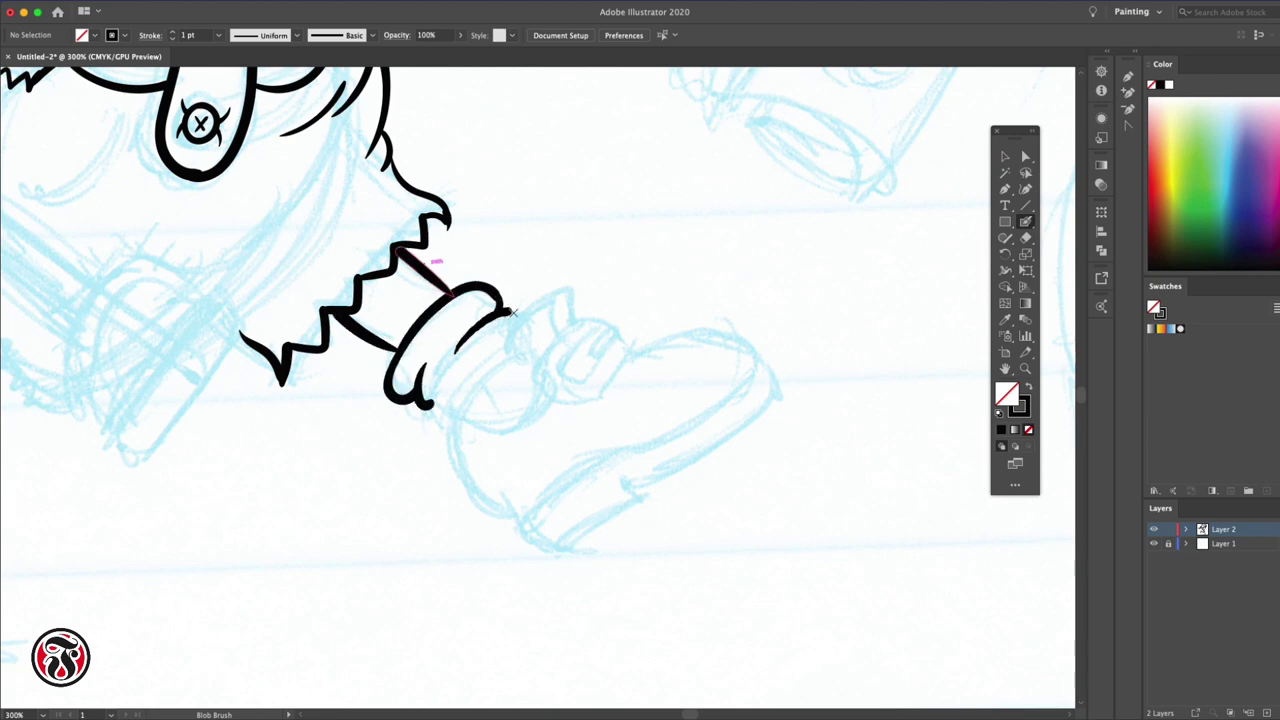
pyautogui.moveTo(450, 432); pyautogui.dragTo(626, 356)
pyautogui.moveTo(538, 385)
pyautogui.mouseDown()
pyautogui.moveTo(600, 318)
pyautogui.moveTo(618, 324)
pyautogui.moveTo(610, 316)
pyautogui.mouseUp()
pyautogui.moveTo(540, 376)
pyautogui.mouseDown()
pyautogui.moveTo(506, 335)
pyautogui.moveTo(583, 300)
pyautogui.moveTo(575, 290)
pyautogui.mouseUp()
pyautogui.moveTo(432, 380)
pyautogui.mouseDown()
pyautogui.moveTo(450, 425)
pyautogui.moveTo(626, 480)
pyautogui.moveTo(643, 356)
pyautogui.mouseUp()
# Complete the shoe's sole and toe, fill the gap under the hem, and crease the sock
pyautogui.moveTo(633, 454); pyautogui.dragTo(704, 418)
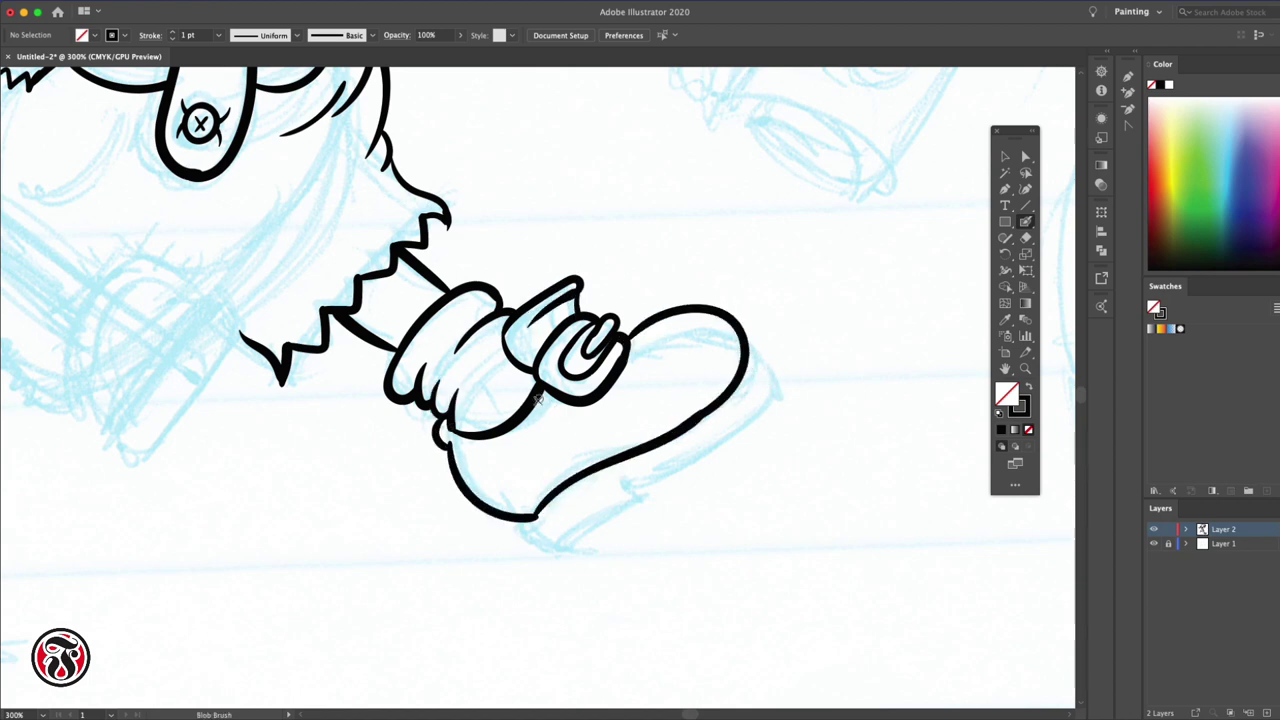
pyautogui.moveTo(745, 336)
pyautogui.mouseDown()
pyautogui.moveTo(604, 494)
pyautogui.moveTo(537, 518)
pyautogui.mouseUp()
pyautogui.moveTo(355, 320)
pyautogui.mouseDown()
pyautogui.moveTo(415, 268)
pyautogui.moveTo(385, 262)
pyautogui.mouseUp()
pyautogui.moveTo(470, 393); pyautogui.dragTo(500, 405)
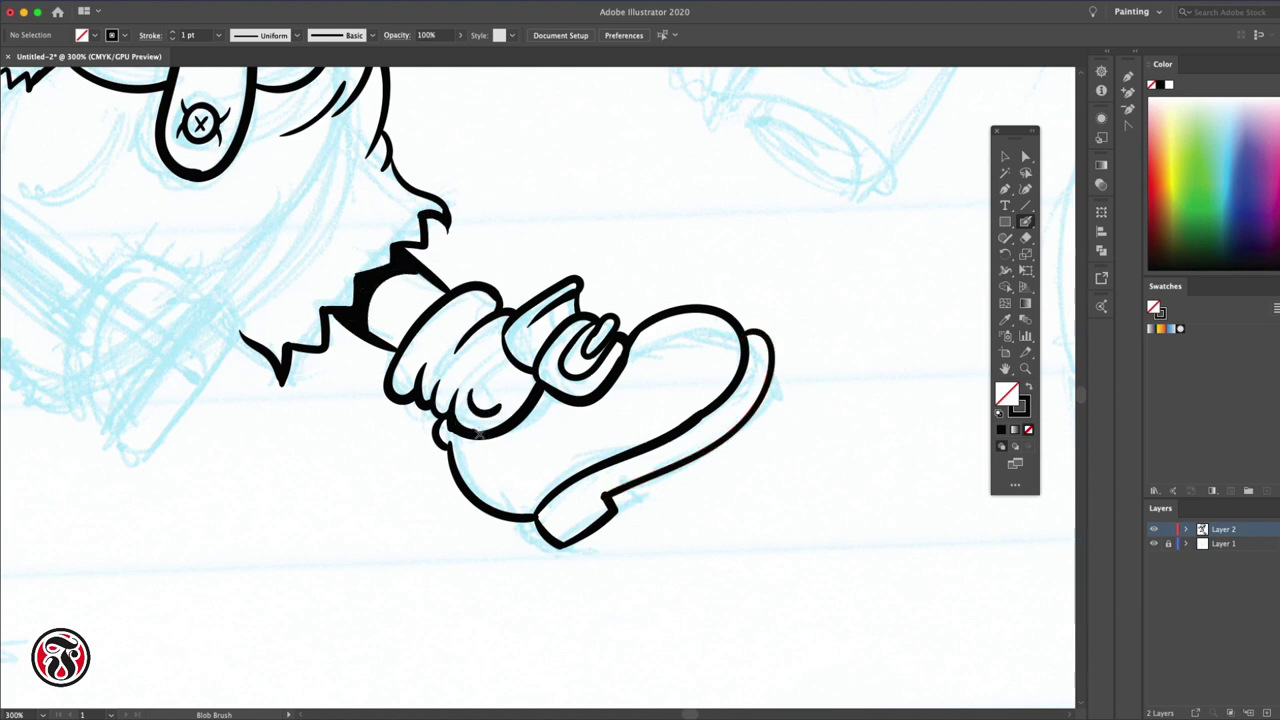
# Ink the shovel's D-shaped grip and lower shaft with detail lines
pyautogui.hscroll(-5, 351, 578)
pyautogui.moveTo(515, 285)
pyautogui.mouseDown()
pyautogui.moveTo(548, 378)
pyautogui.moveTo(645, 215)
pyautogui.mouseUp()
pyautogui.moveTo(528, 228); pyautogui.dragTo(405, 126)
pyautogui.moveTo(515, 252); pyautogui.dragTo(362, 125)
pyautogui.moveTo(470, 215)
pyautogui.mouseDown()
pyautogui.moveTo(380, 112)
pyautogui.moveTo(422, 115)
pyautogui.moveTo(515, 345)
pyautogui.mouseUp()
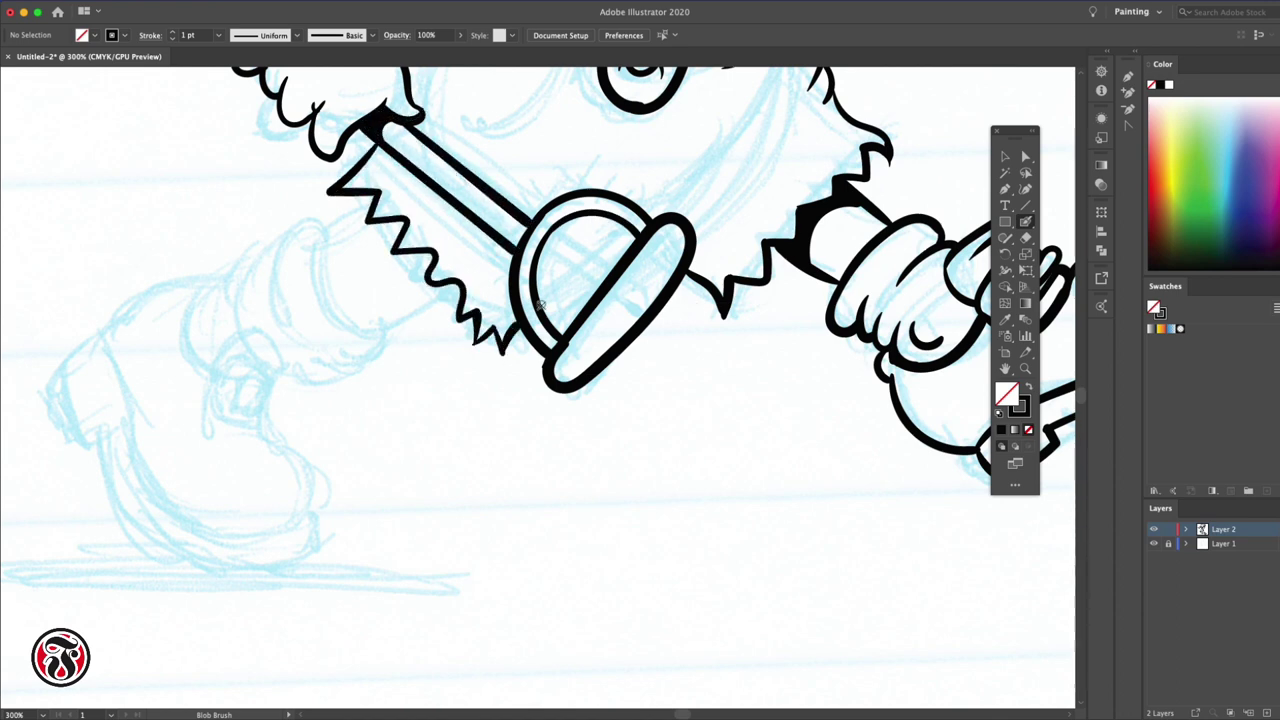
pyautogui.moveTo(640, 205); pyautogui.dragTo(724, 112)
pyautogui.moveTo(560, 262); pyautogui.dragTo(626, 228)
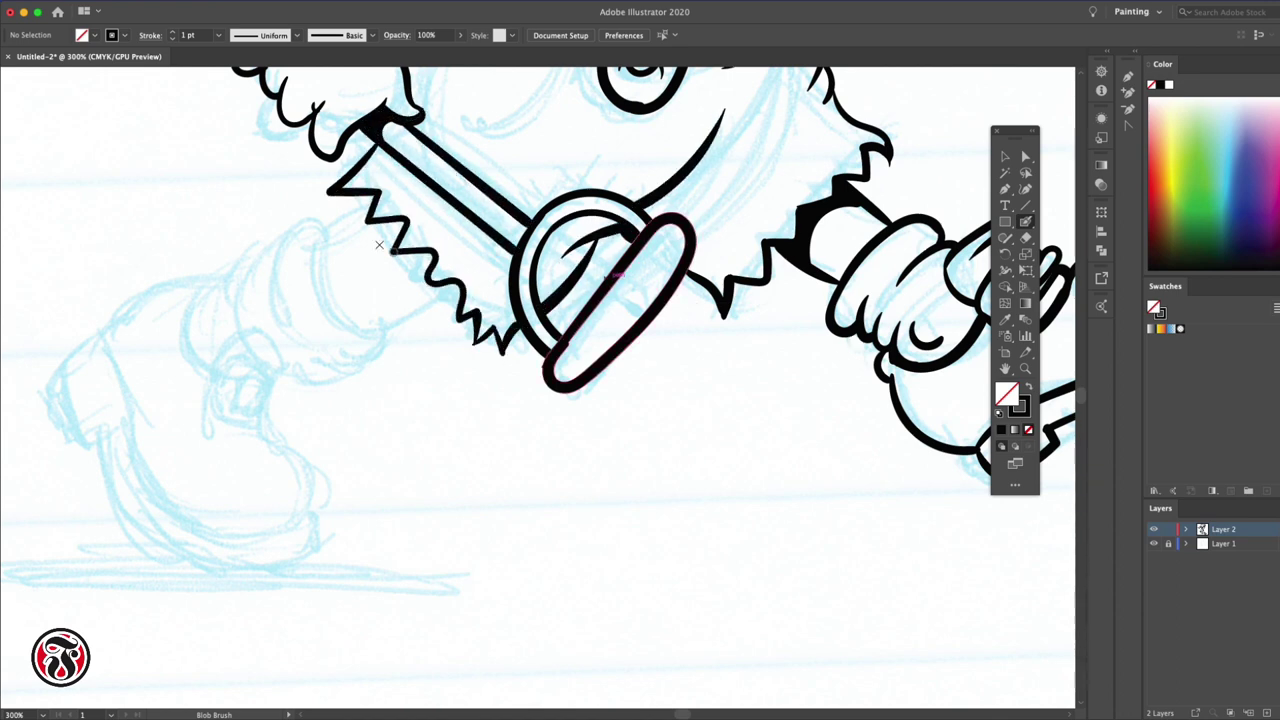
pyautogui.moveTo(320, 243); pyautogui.dragTo(368, 214)
pyautogui.moveTo(355, 322)
pyautogui.mouseDown()
pyautogui.moveTo(423, 286)
pyautogui.moveTo(360, 232)
pyautogui.mouseUp()
# Draw the back leg's bunched sock with its folds, removing the last stray stroke
pyautogui.moveTo(425, 290)
pyautogui.mouseDown()
pyautogui.moveTo(375, 228)
pyautogui.moveTo(322, 240)
pyautogui.moveTo(293, 281)
pyautogui.mouseUp()
pyautogui.moveTo(293, 235); pyautogui.dragTo(262, 310)
pyautogui.moveTo(378, 318); pyautogui.dragTo(290, 368)
pyautogui.moveTo(252, 320)
pyautogui.mouseDown()
pyautogui.moveTo(295, 390)
pyautogui.moveTo(272, 434)
pyautogui.mouseUp()
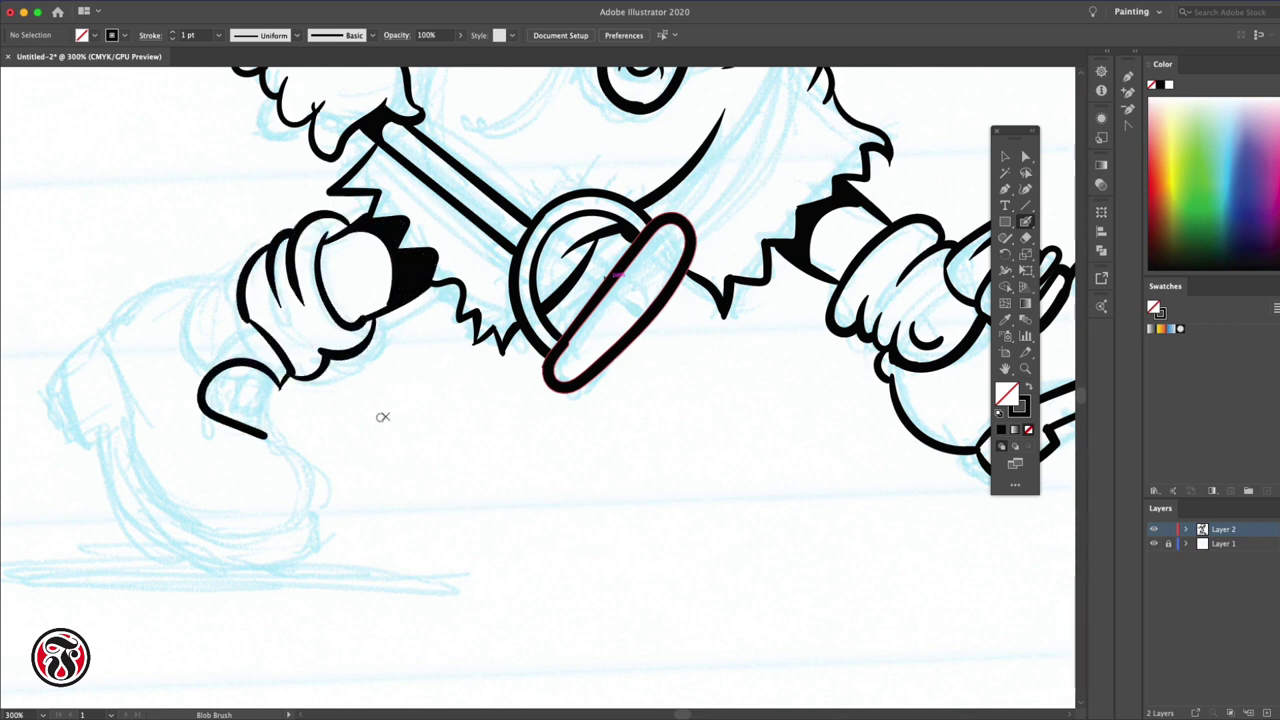
pyautogui.moveTo(285, 380)
pyautogui.mouseDown()
pyautogui.moveTo(165, 316)
pyautogui.moveTo(86, 345)
pyautogui.moveTo(162, 352)
pyautogui.moveTo(155, 315)
pyautogui.mouseUp()
pyautogui.hotkey('ctrl', 'z')
# Outline the back shoe with its tongue and toe
pyautogui.moveTo(135, 262); pyautogui.dragTo(130, 193)
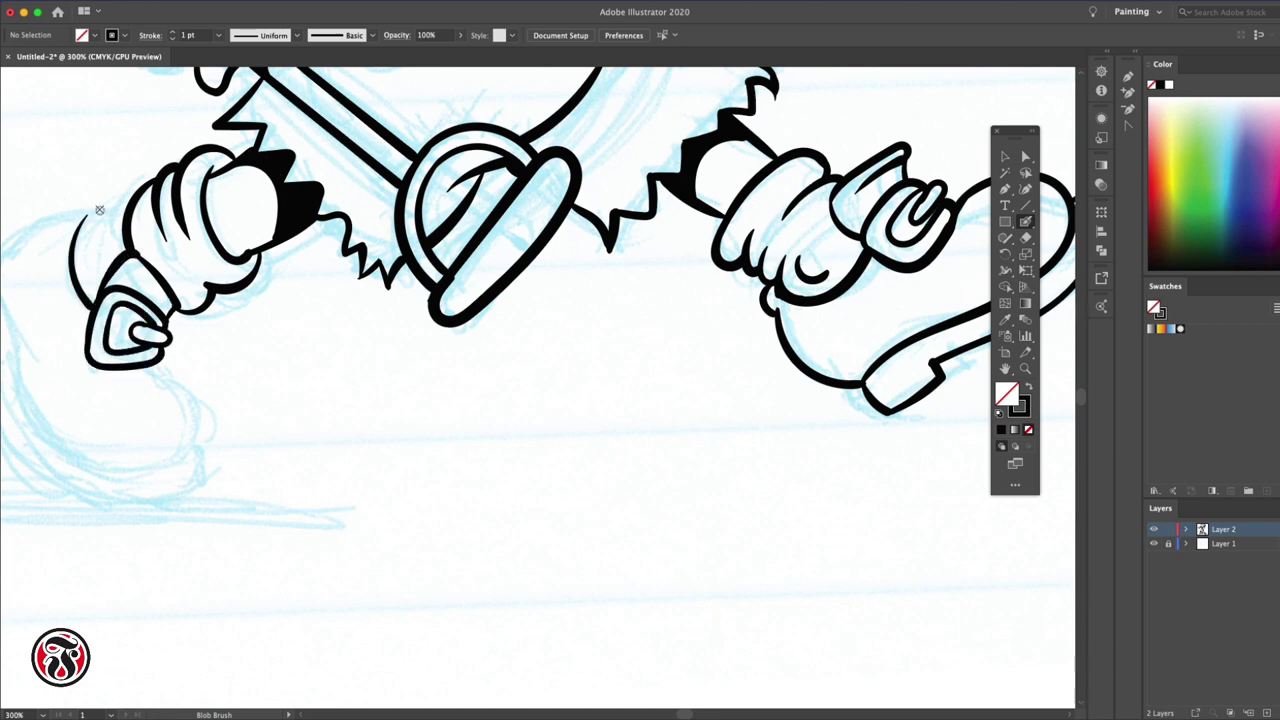
pyautogui.hscroll(-5, 85, 208)
pyautogui.moveTo(212, 240)
pyautogui.mouseDown()
pyautogui.moveTo(308, 170)
pyautogui.moveTo(420, 380)
pyautogui.mouseUp()
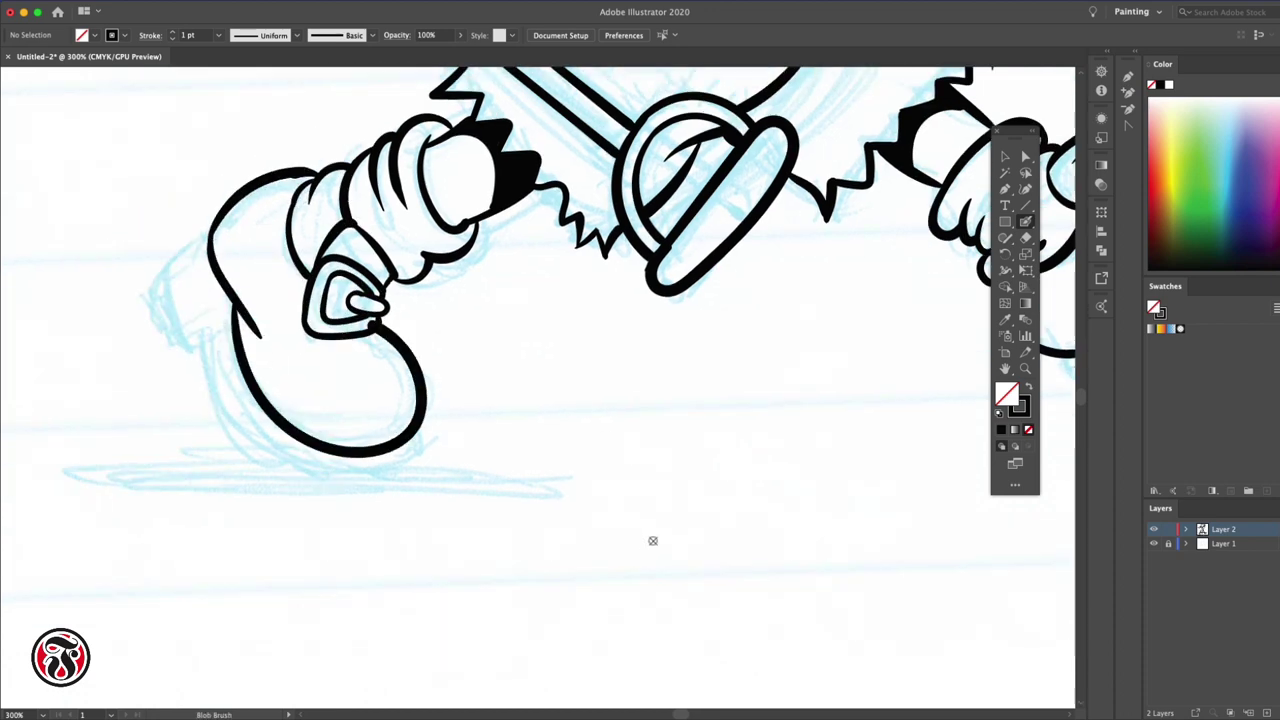
pyautogui.moveTo(250, 350); pyautogui.dragTo(420, 360)
pyautogui.scroll(-3, 502, 489)
# Replace the freehand shaft with a pasted straight line aligned along the shovel shaft
pyautogui.scroll(-2, 629, 413)
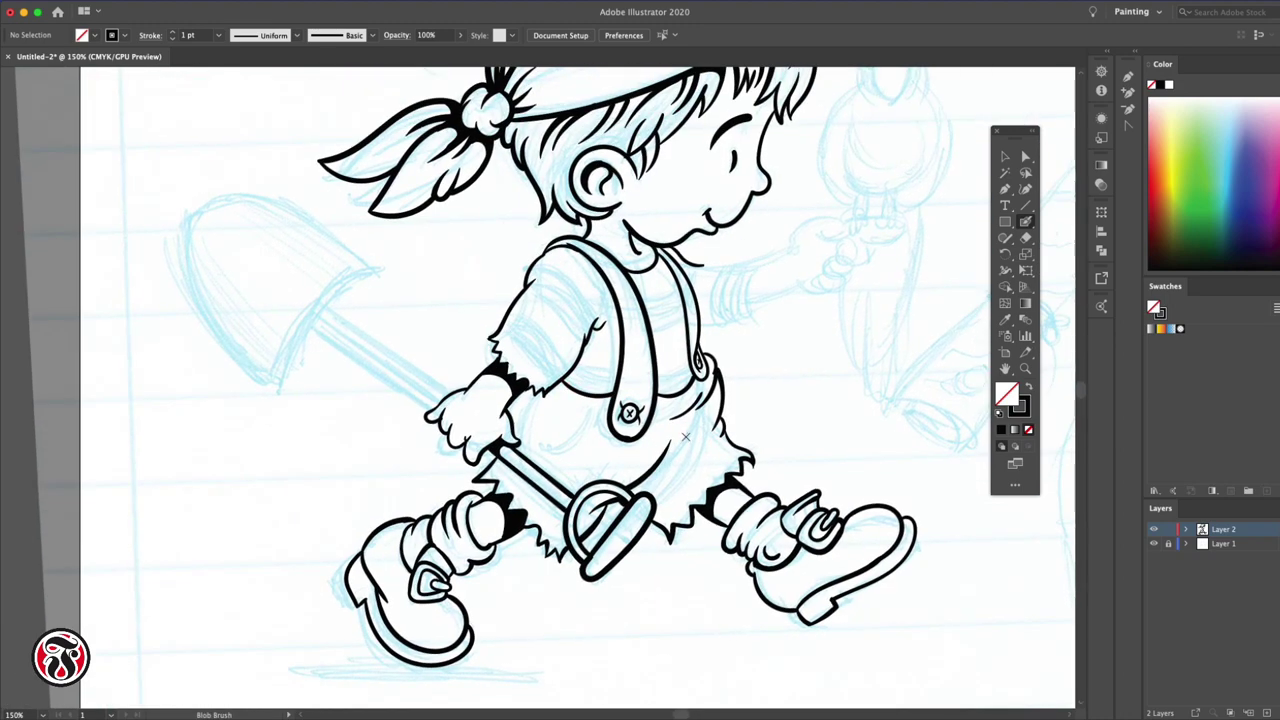
pyautogui.hscroll(2, 369, 321)
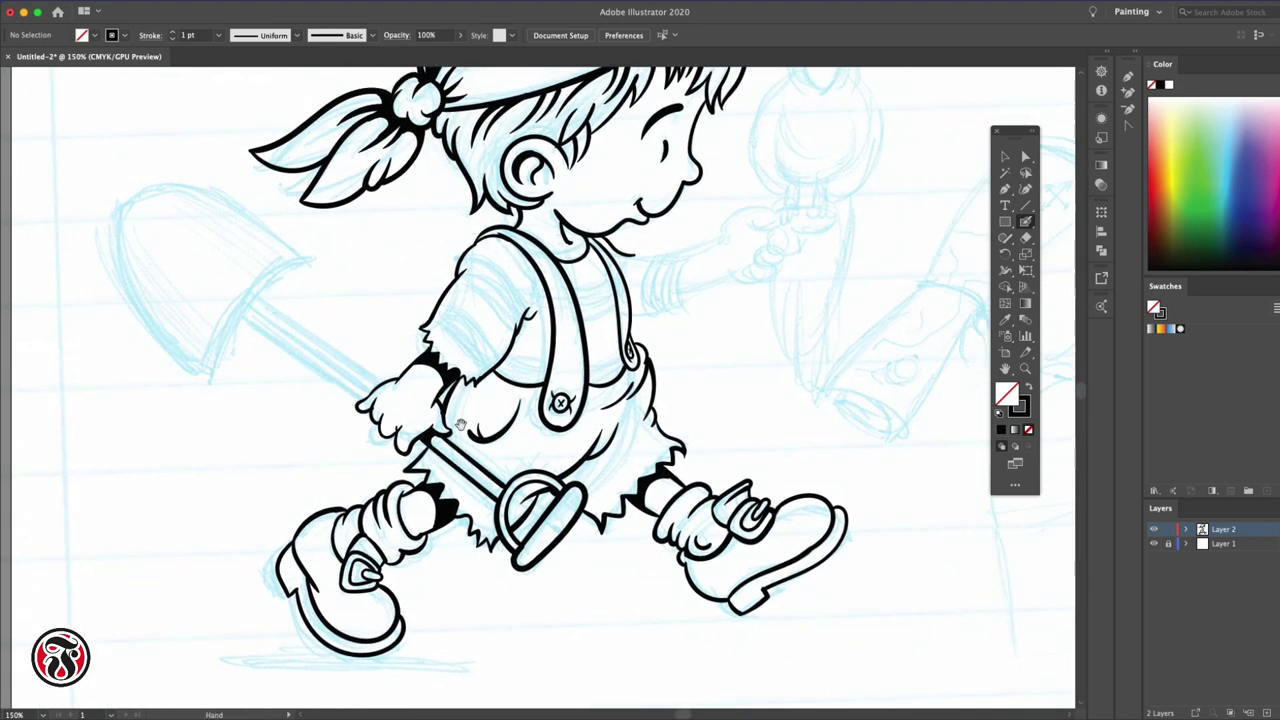
pyautogui.moveTo(262, 292); pyautogui.dragTo(380, 384)
pyautogui.hotkey('ctrl', 'z')
pyautogui.moveTo(829, 124); pyautogui.dragTo(829, 456)
pyautogui.press('v')
pyautogui.moveTo(809, 300)
pyautogui.mouseDown()
pyautogui.moveTo(309, 423)
pyautogui.moveTo(340, 372)
pyautogui.moveTo(364, 455)
pyautogui.mouseUp()
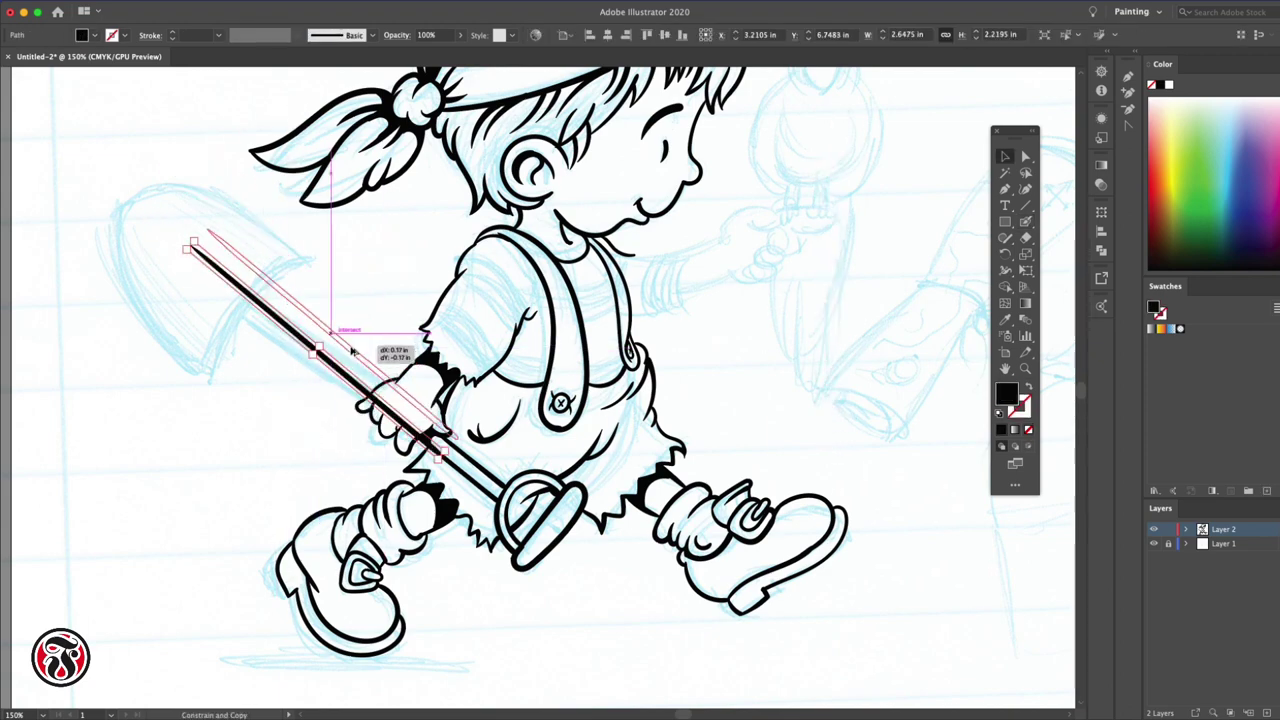
pyautogui.hotkey('ctrl', 'shift', 'a')
# Move the shaft line's anchors so it runs from behind the hand up to the blade
pyautogui.press('z')
pyautogui.click(238, 303)
pyautogui.press('a')
pyautogui.click(618, 583)
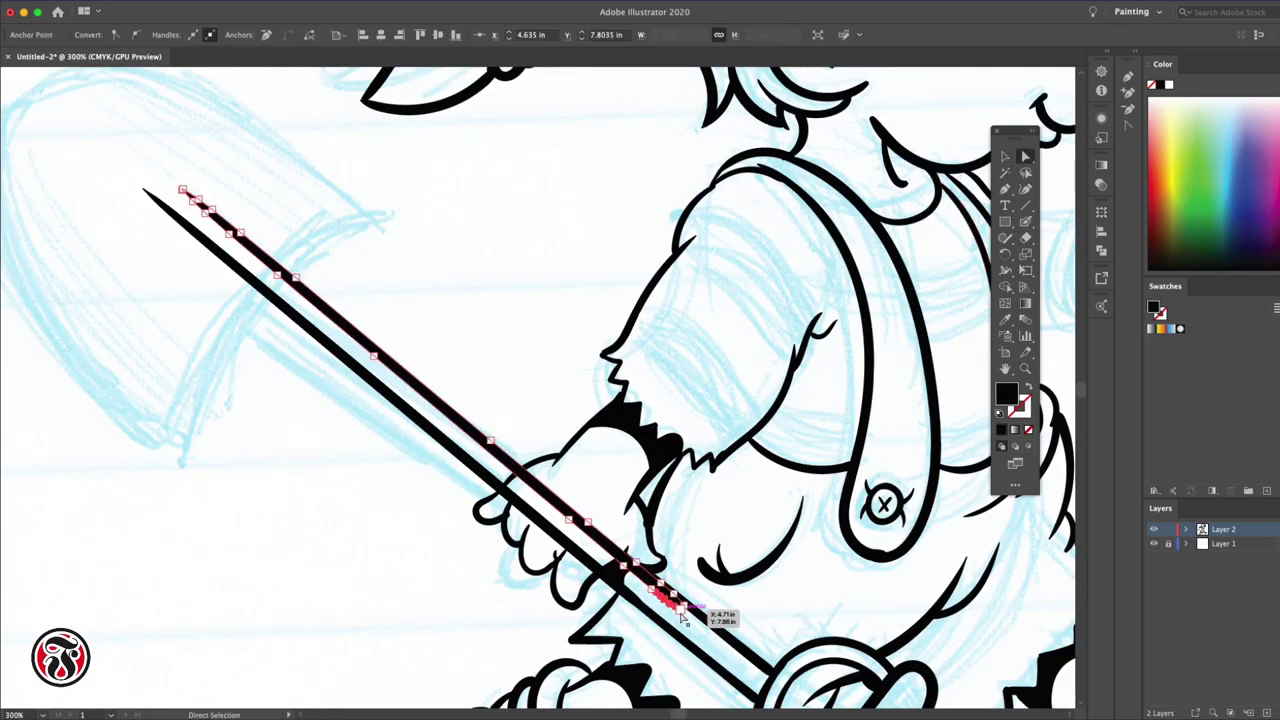
pyautogui.moveTo(622, 588); pyautogui.dragTo(527, 470)
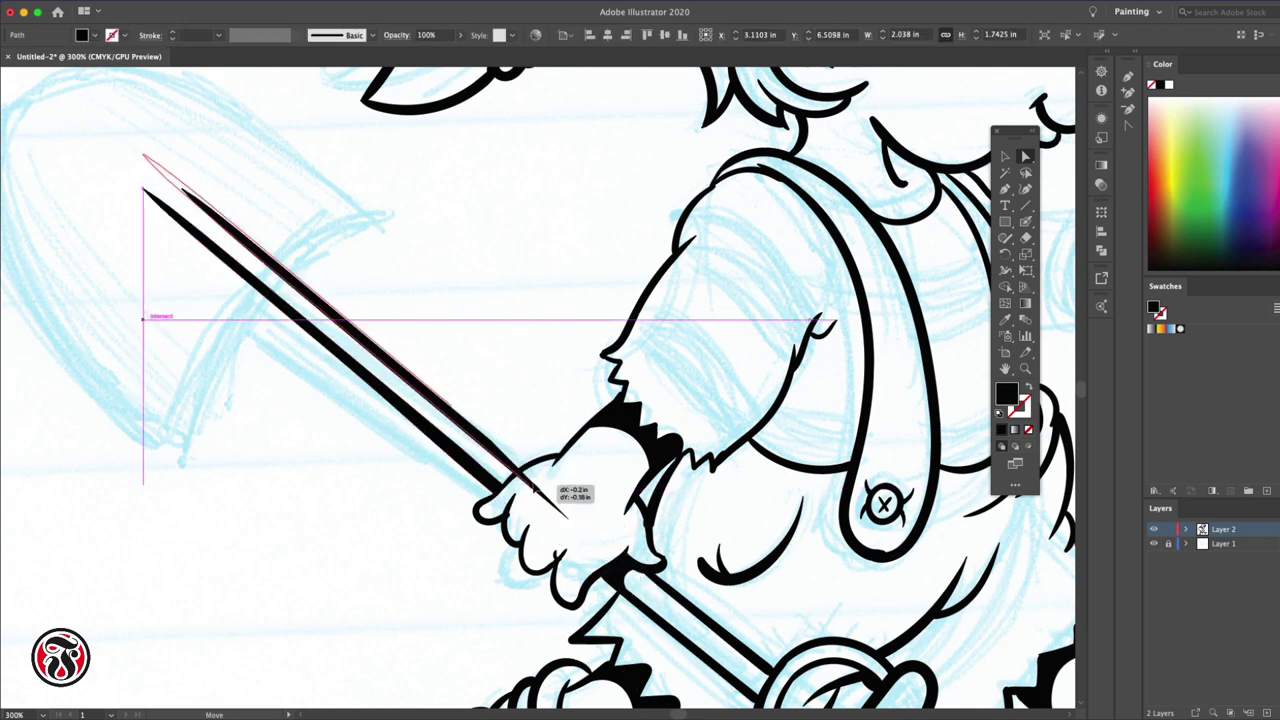
pyautogui.moveTo(182, 188); pyautogui.dragTo(130, 147)
pyautogui.click(769, 588)
# Erase the shaft line ends at and inside the blade's base
pyautogui.hotkey('shift', 'e')
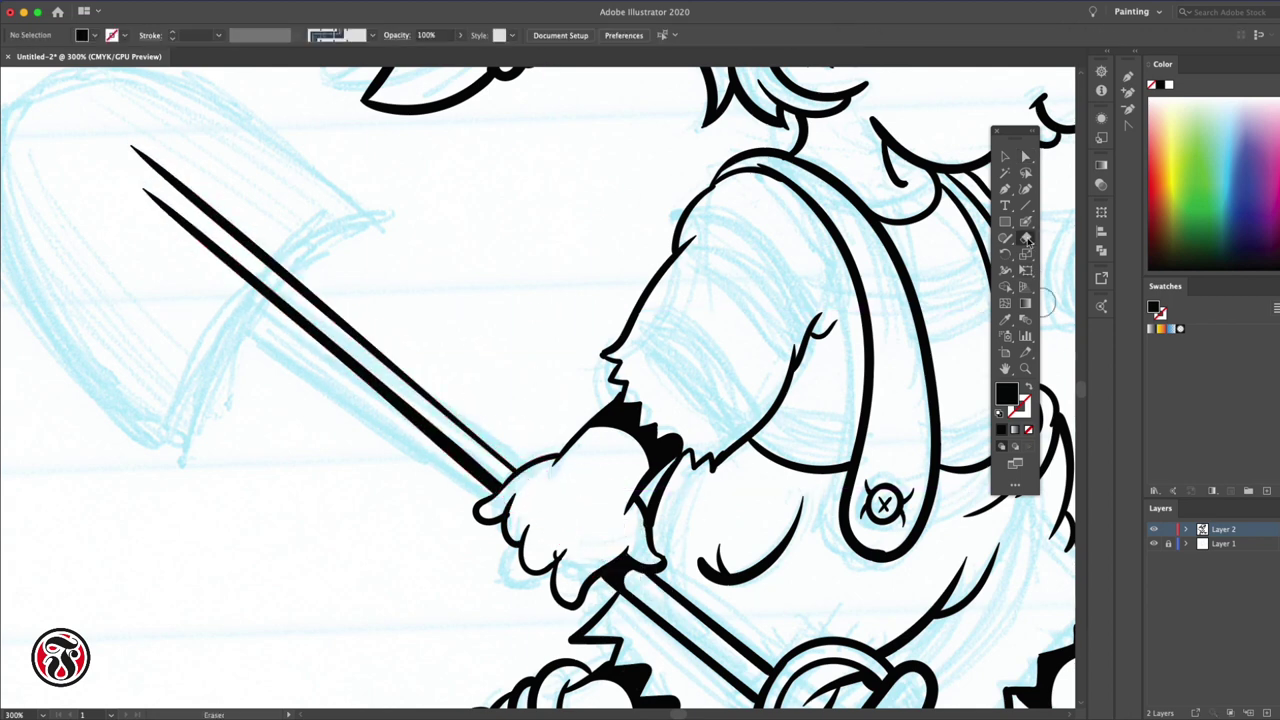
pyautogui.press('Return')
pyautogui.press('Return')
pyautogui.moveTo(285, 302); pyautogui.dragTo(225, 250)
pyautogui.moveTo(130, 145); pyautogui.dragTo(245, 240)
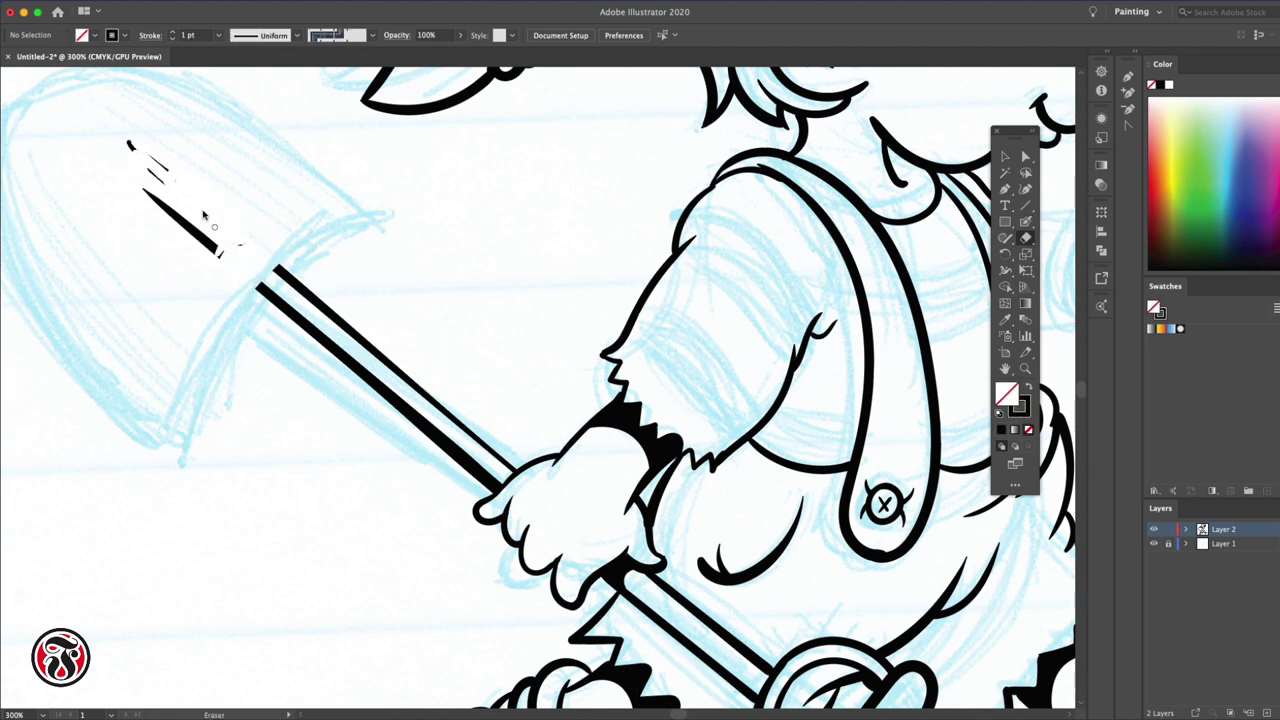
# Outline the pointed shovel blade and add its two inner curves
pyautogui.hotkey('shift', 'b')
pyautogui.moveTo(395, 500)
pyautogui.mouseDown()
pyautogui.moveTo(177, 184)
pyautogui.moveTo(398, 528)
pyautogui.mouseUp()
pyautogui.moveTo(432, 378); pyautogui.dragTo(398, 520)
pyautogui.moveTo(198, 220); pyautogui.dragTo(358, 442)
pyautogui.moveTo(294, 240); pyautogui.dragTo(462, 340)
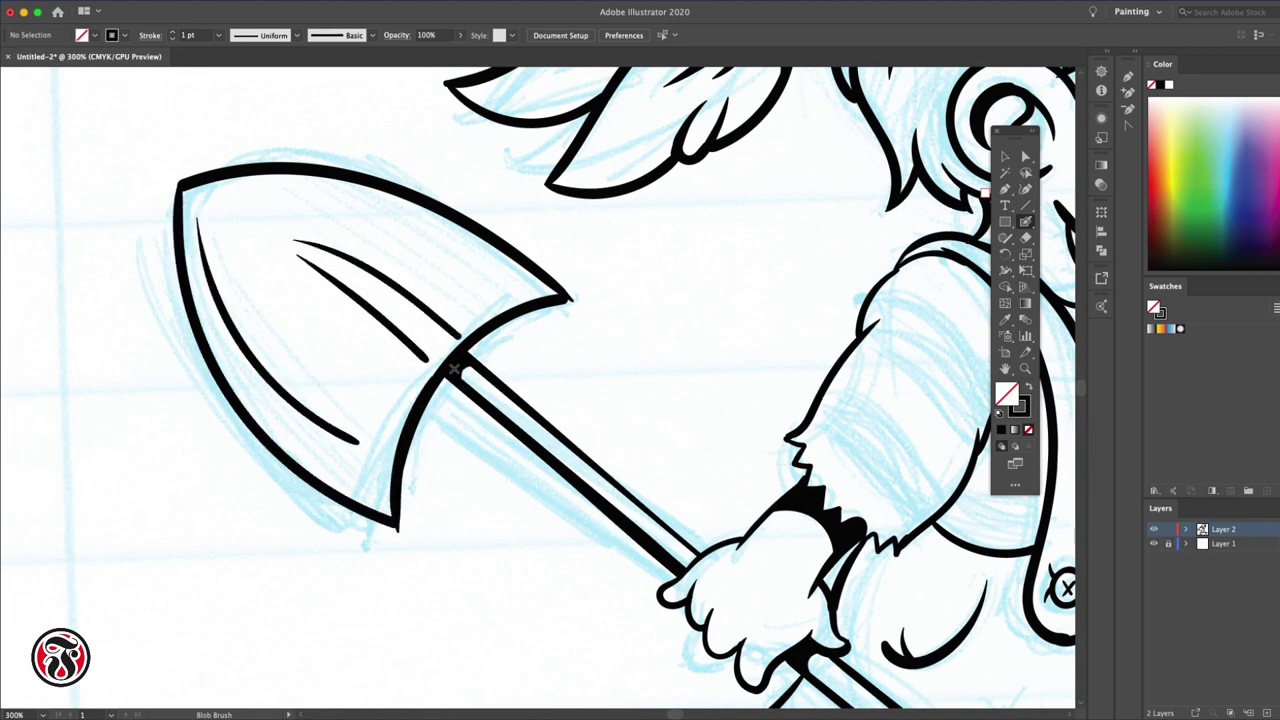
# Erase the shovel blade's old left outline and redraw it with inner curves
pyautogui.hotkey('ctrl', '-')
pyautogui.hotkey('ctrl', 'z')
pyautogui.hotkey('ctrl', 'z')
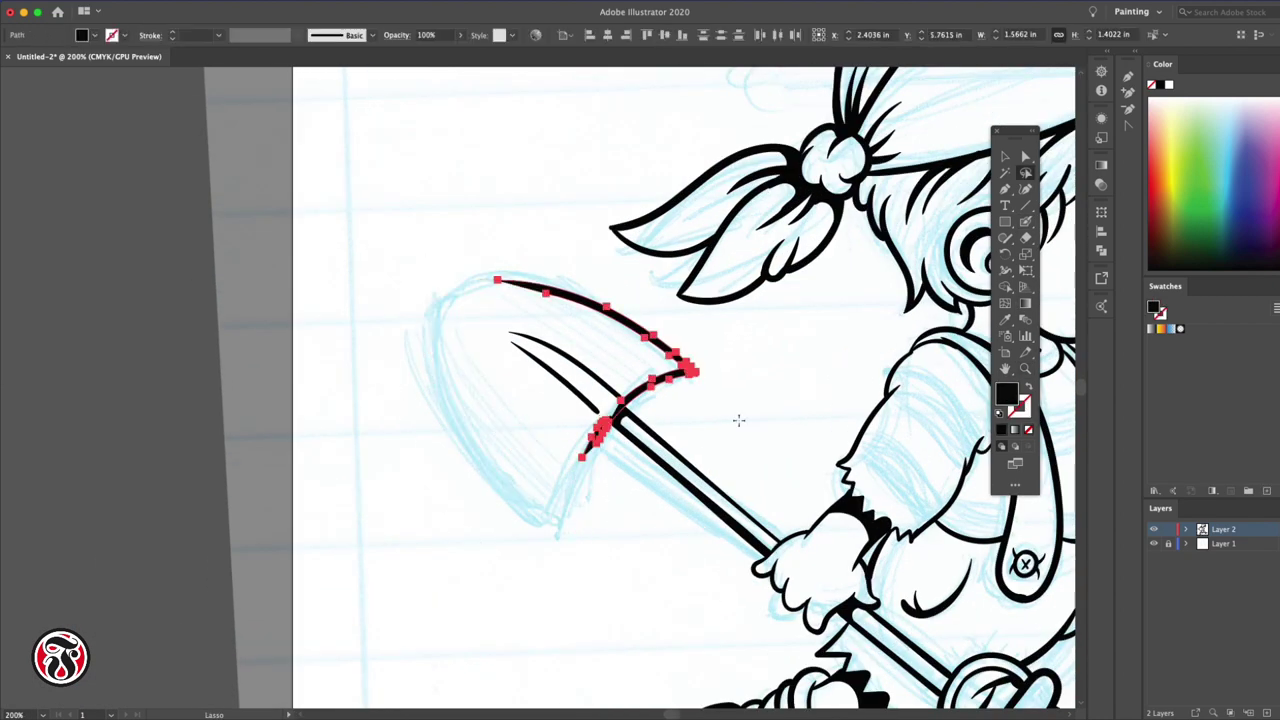
pyautogui.click(1025, 237)
pyautogui.moveTo(576, 512); pyautogui.dragTo(566, 478)
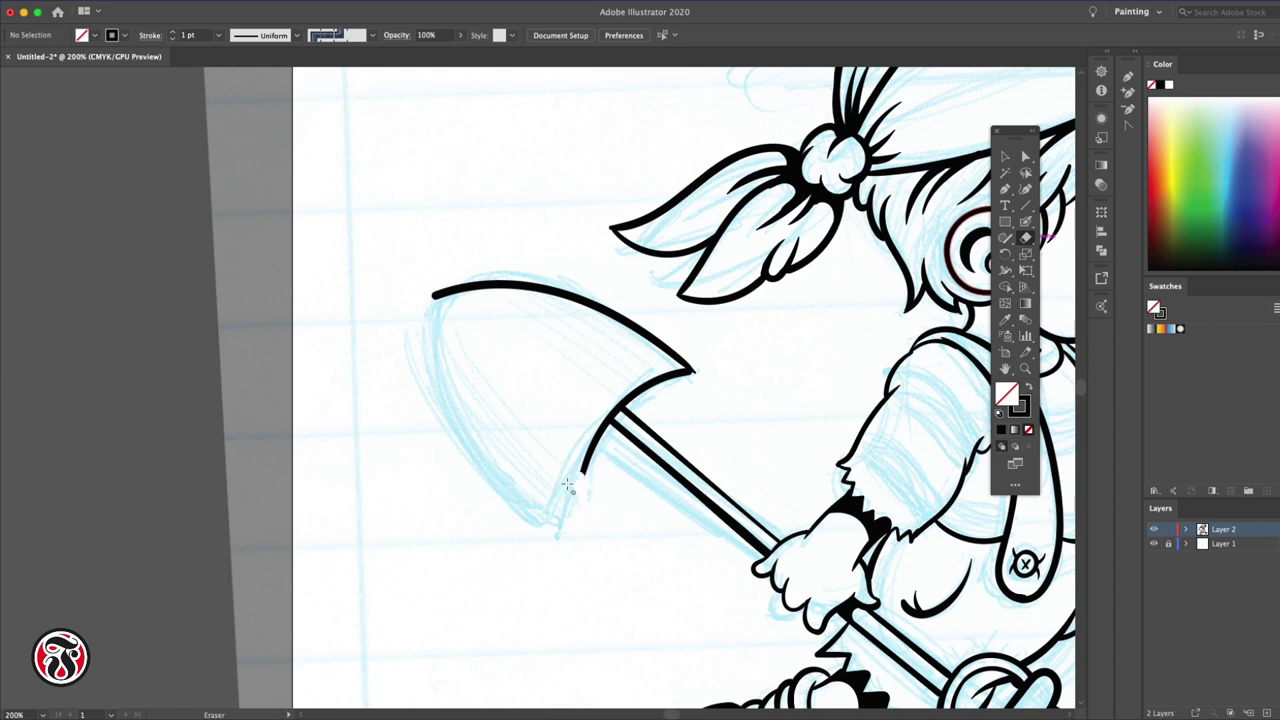
pyautogui.hotkey('shift', 'b')
pyautogui.moveTo(434, 296); pyautogui.dragTo(608, 426)
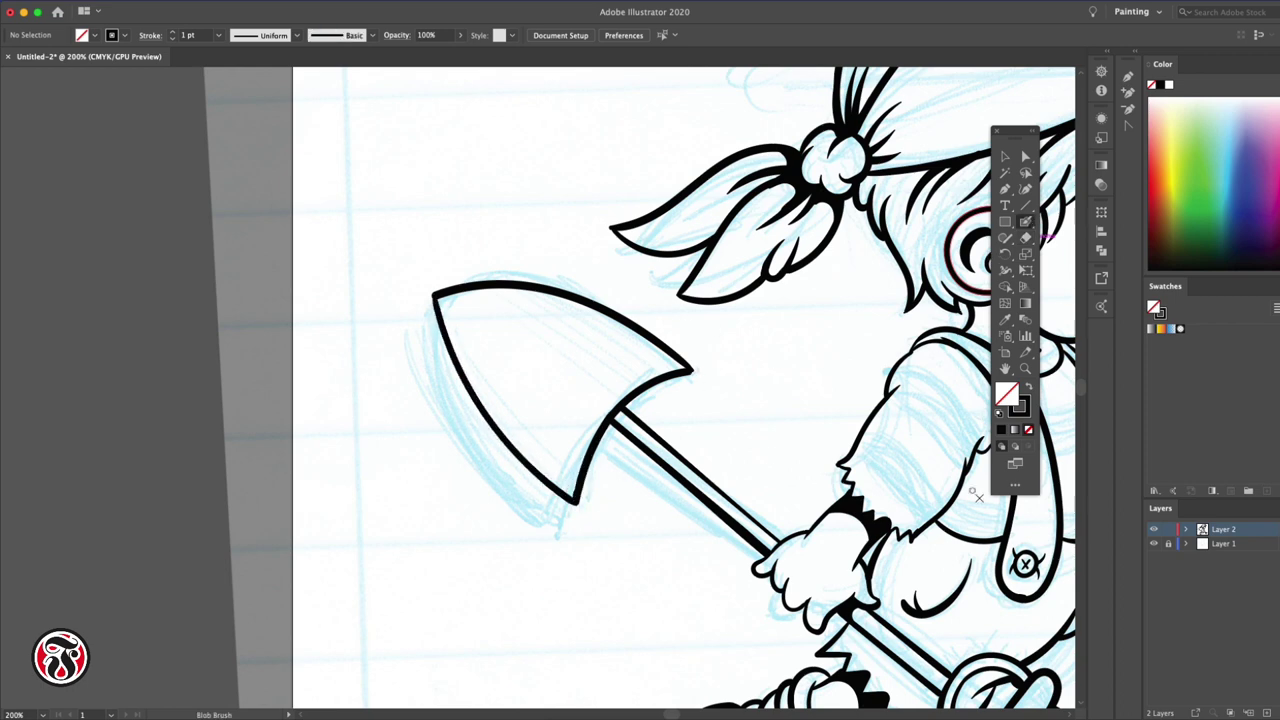
pyautogui.moveTo(550, 352)
pyautogui.mouseDown()
pyautogui.moveTo(606, 388)
pyautogui.moveTo(608, 420)
pyautogui.moveTo(716, 486)
pyautogui.mouseUp()
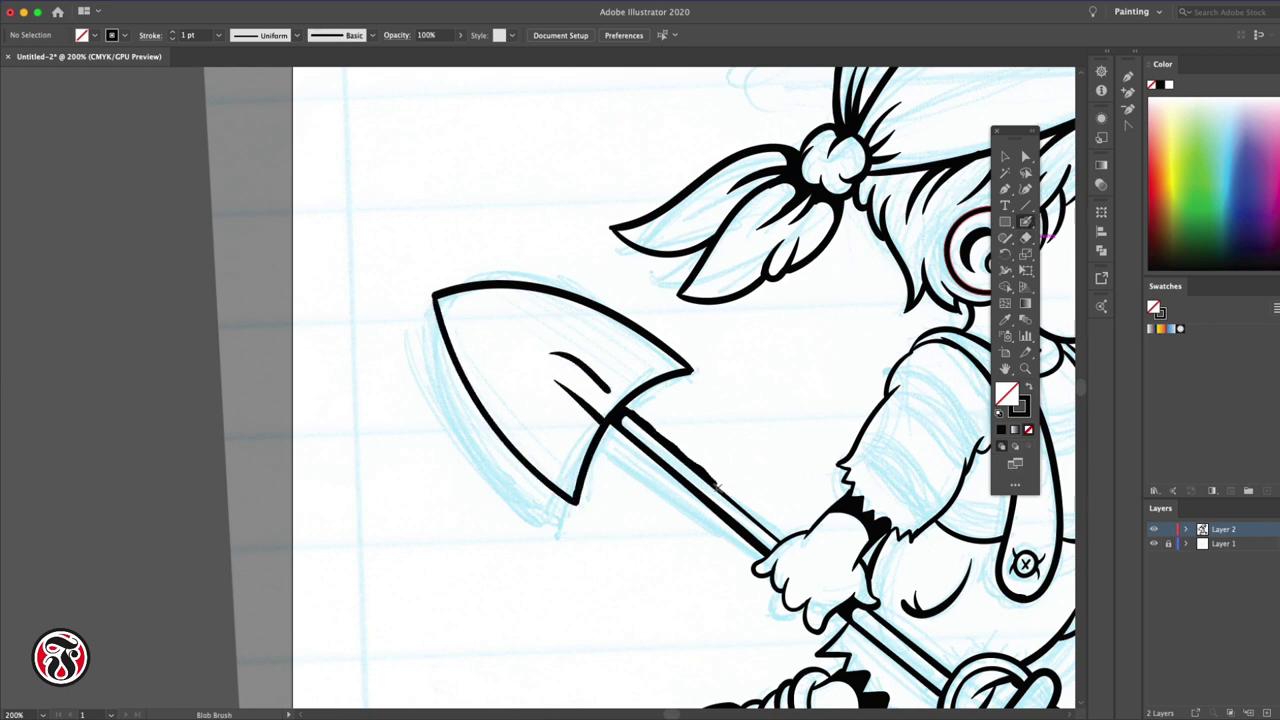
# Fill the jagged black sleeve cuff above the hand gripping the handle
pyautogui.hotkey('ctrl', '=')
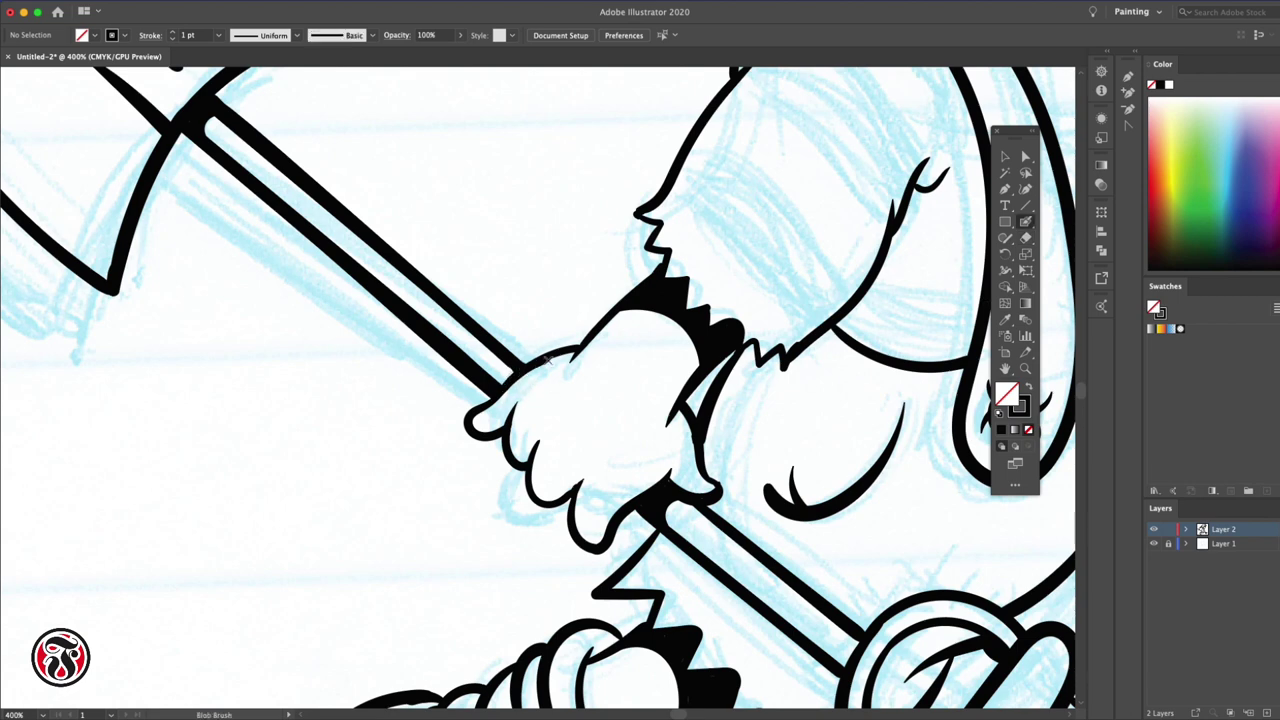
pyautogui.moveTo(640, 300)
pyautogui.mouseDown()
pyautogui.moveTo(702, 358)
pyautogui.moveTo(677, 337)
pyautogui.mouseUp()
pyautogui.hotkey('shift', 'e')
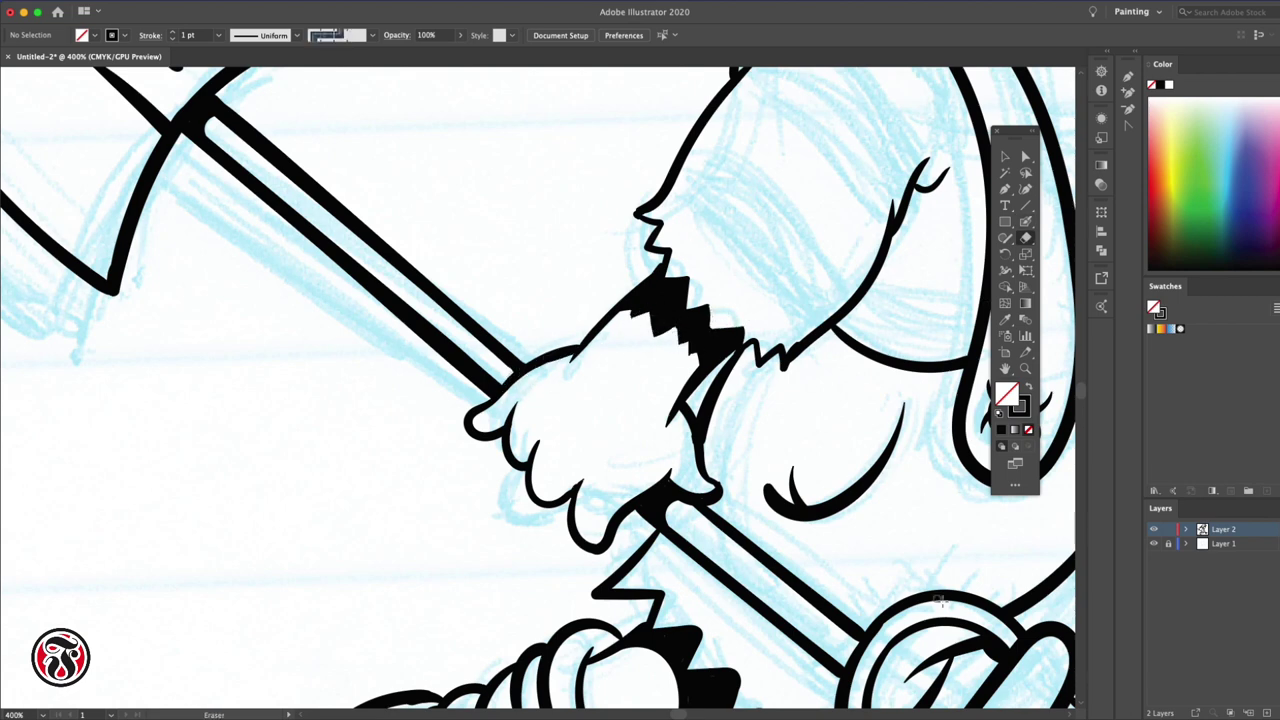
pyautogui.hotkey('ctrl', '-')
pyautogui.hscroll(5, 553, 440)
pyautogui.hotkey('shift', 'b')
pyautogui.moveTo(478, 488)
pyautogui.mouseDown()
pyautogui.moveTo(553, 455)
pyautogui.moveTo(572, 348)
pyautogui.moveTo(492, 352)
pyautogui.moveTo(422, 330)
pyautogui.mouseUp()
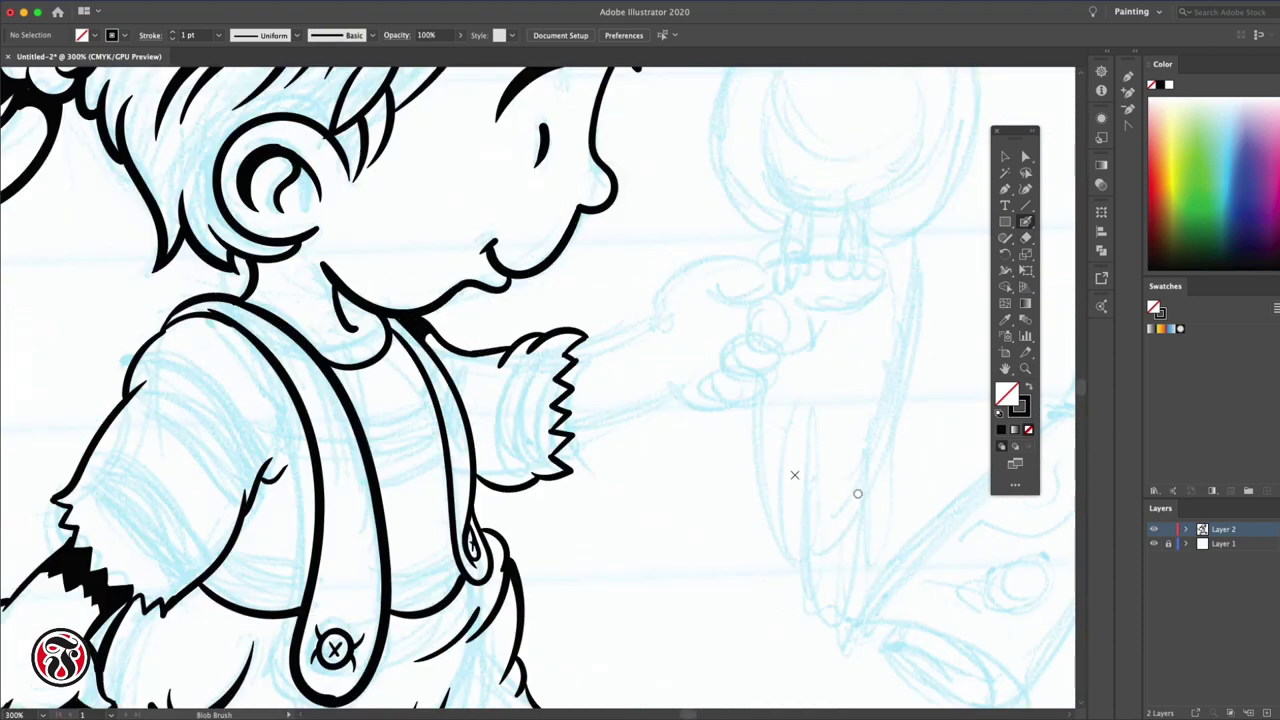
# Draw the pointing hand with extended index finger, curled fingers, thumb and arm outlines
pyautogui.moveTo(652, 320); pyautogui.dragTo(778, 264)
pyautogui.hotkey('ctrl', 'z')
pyautogui.moveTo(712, 288); pyautogui.dragTo(716, 350)
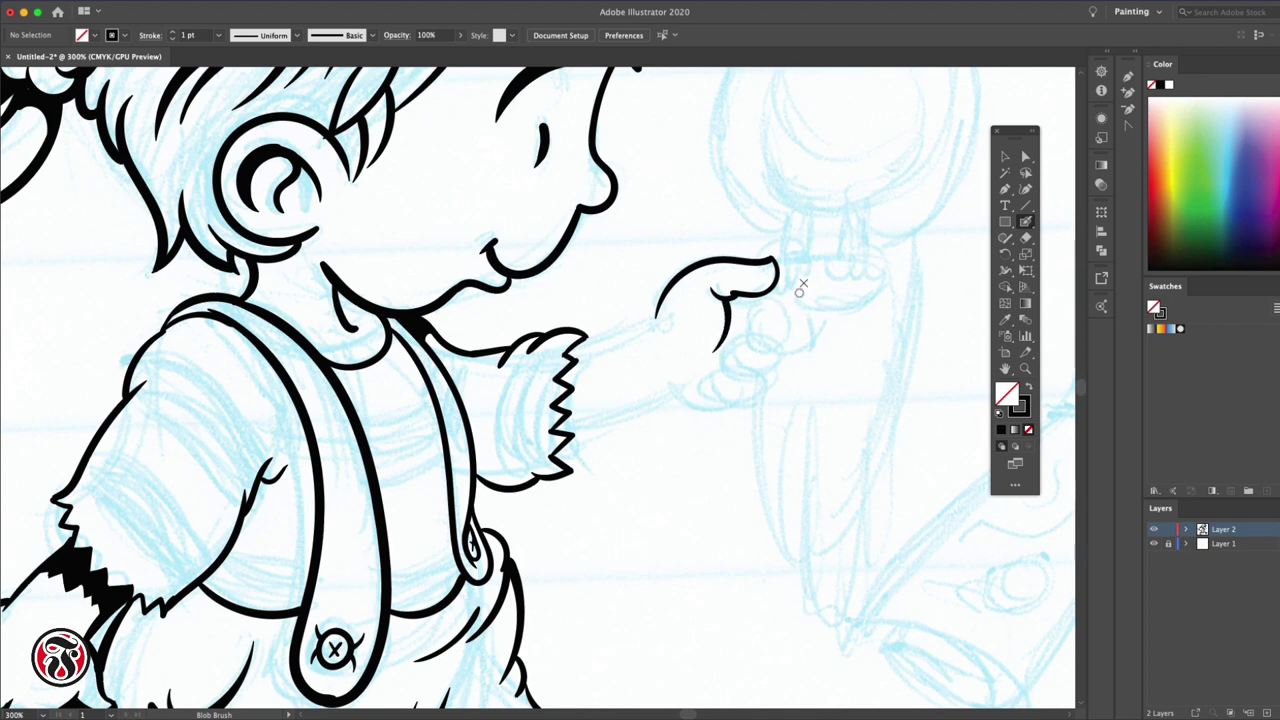
pyautogui.moveTo(778, 262)
pyautogui.mouseDown()
pyautogui.moveTo(784, 298)
pyautogui.moveTo(752, 352)
pyautogui.moveTo(782, 298)
pyautogui.mouseUp()
pyautogui.moveTo(778, 338)
pyautogui.mouseDown()
pyautogui.moveTo(730, 384)
pyautogui.moveTo(555, 432)
pyautogui.mouseUp()
pyautogui.moveTo(656, 322); pyautogui.dragTo(575, 346)
# Fill the jagged cuff solid black and strengthen the shoulder and back contour
pyautogui.moveTo(572, 470)
pyautogui.mouseDown()
pyautogui.moveTo(578, 430)
pyautogui.moveTo(594, 446)
pyautogui.mouseUp()
pyautogui.moveTo(592, 348); pyautogui.dragTo(566, 378)
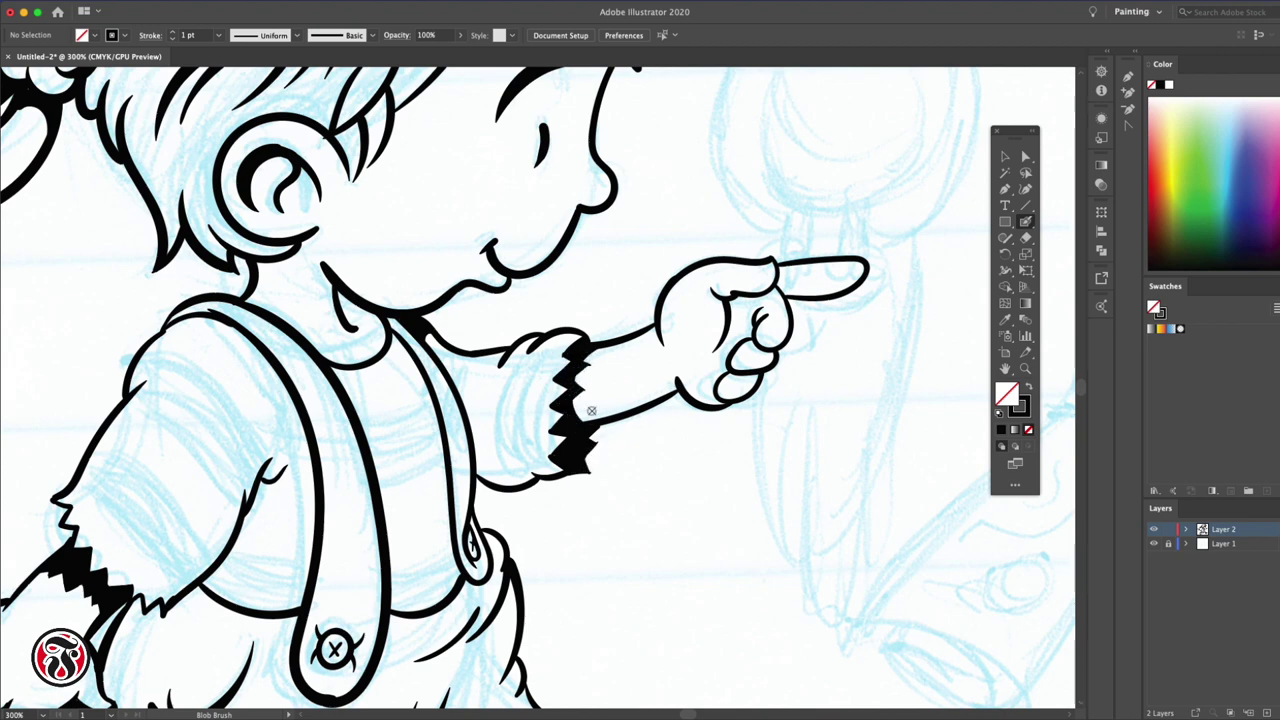
pyautogui.moveTo(498, 410); pyautogui.dragTo(524, 484)
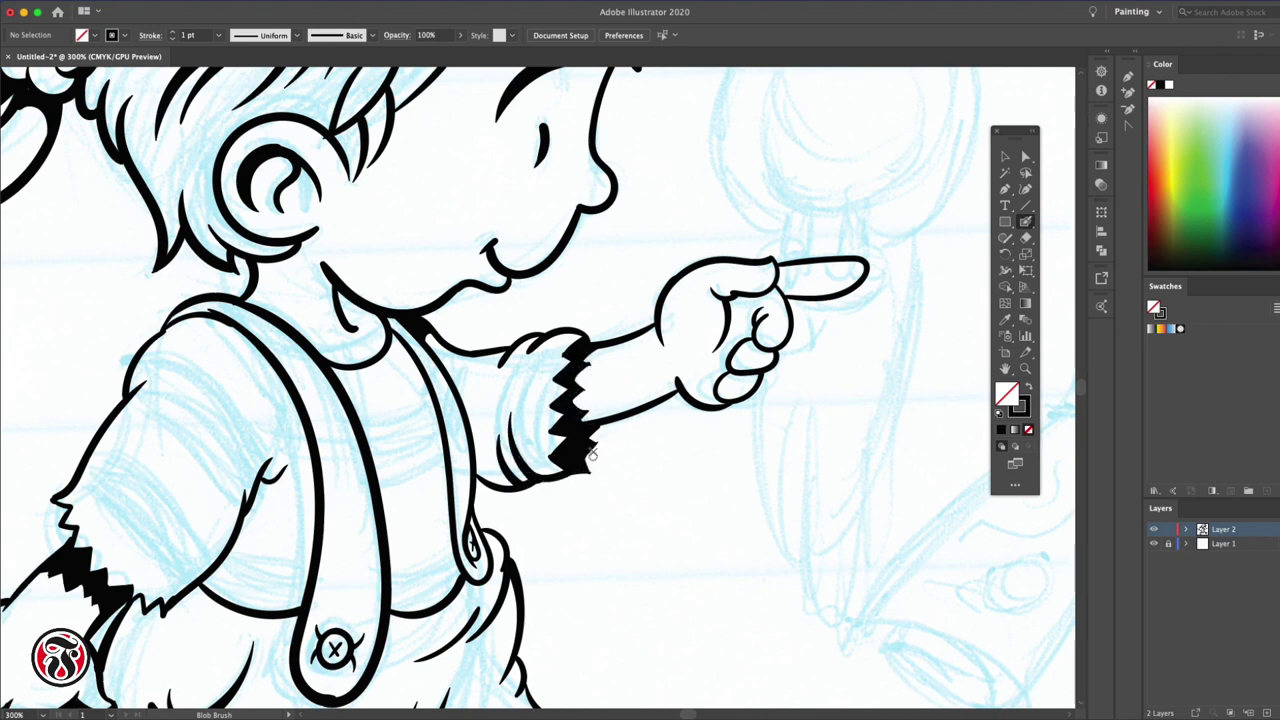
pyautogui.moveTo(268, 420)
pyautogui.mouseDown()
pyautogui.moveTo(165, 325)
pyautogui.moveTo(265, 352)
pyautogui.mouseUp()
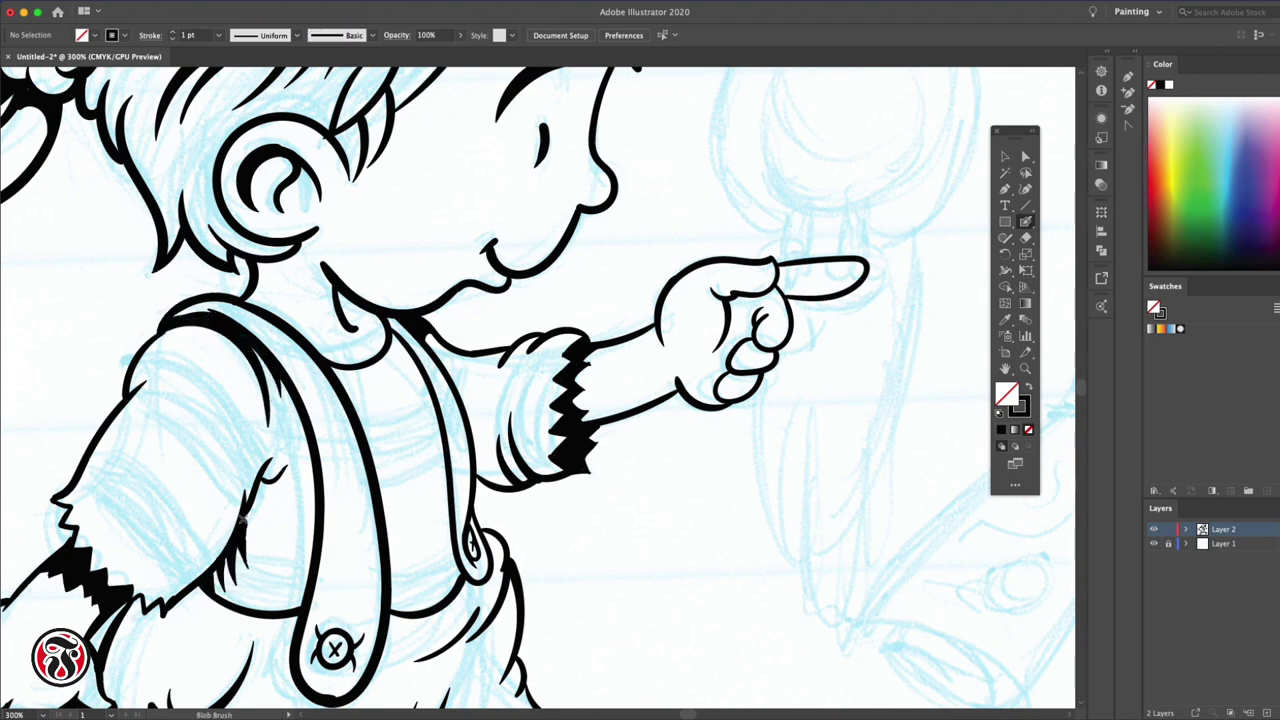
pyautogui.scroll(-10, 615, 572)
pyautogui.hotkey('ctrl', '-')
pyautogui.hotkey('ctrl', '-')
# Paint jagged grassy ground strokes under the left and right feet
pyautogui.scroll(2, 800, 440)
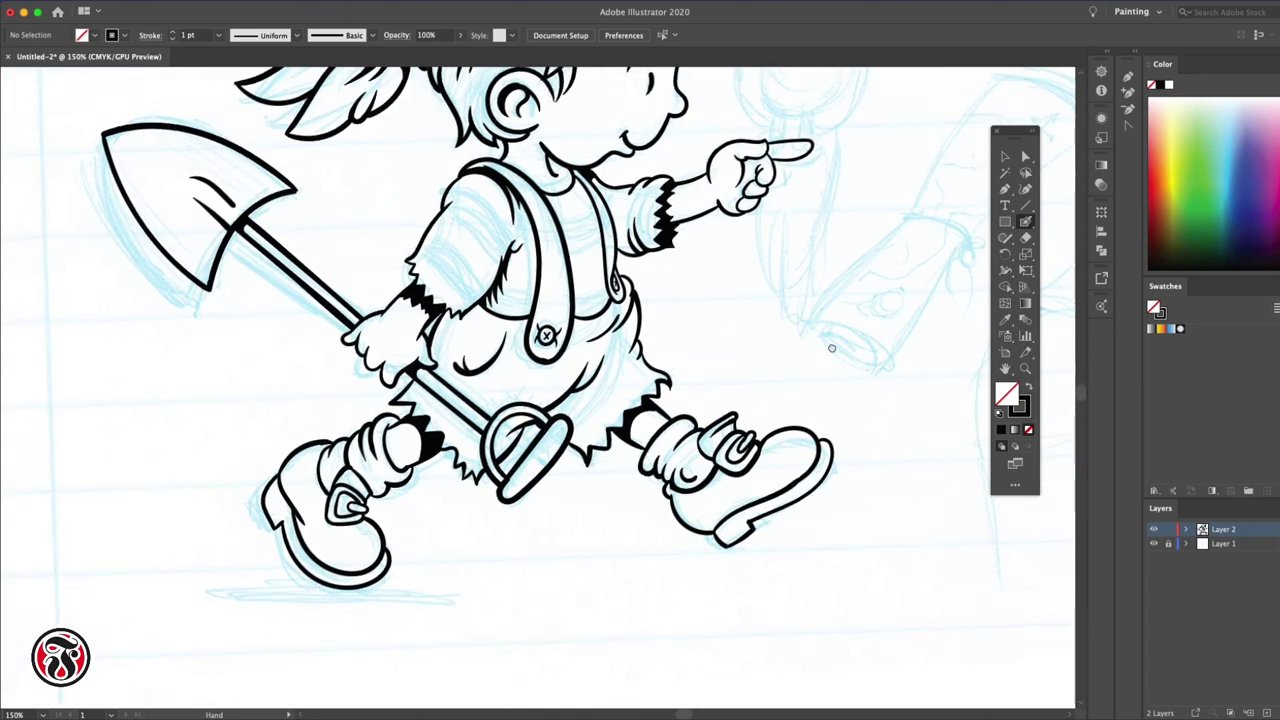
pyautogui.moveTo(170, 592); pyautogui.dragTo(540, 580)
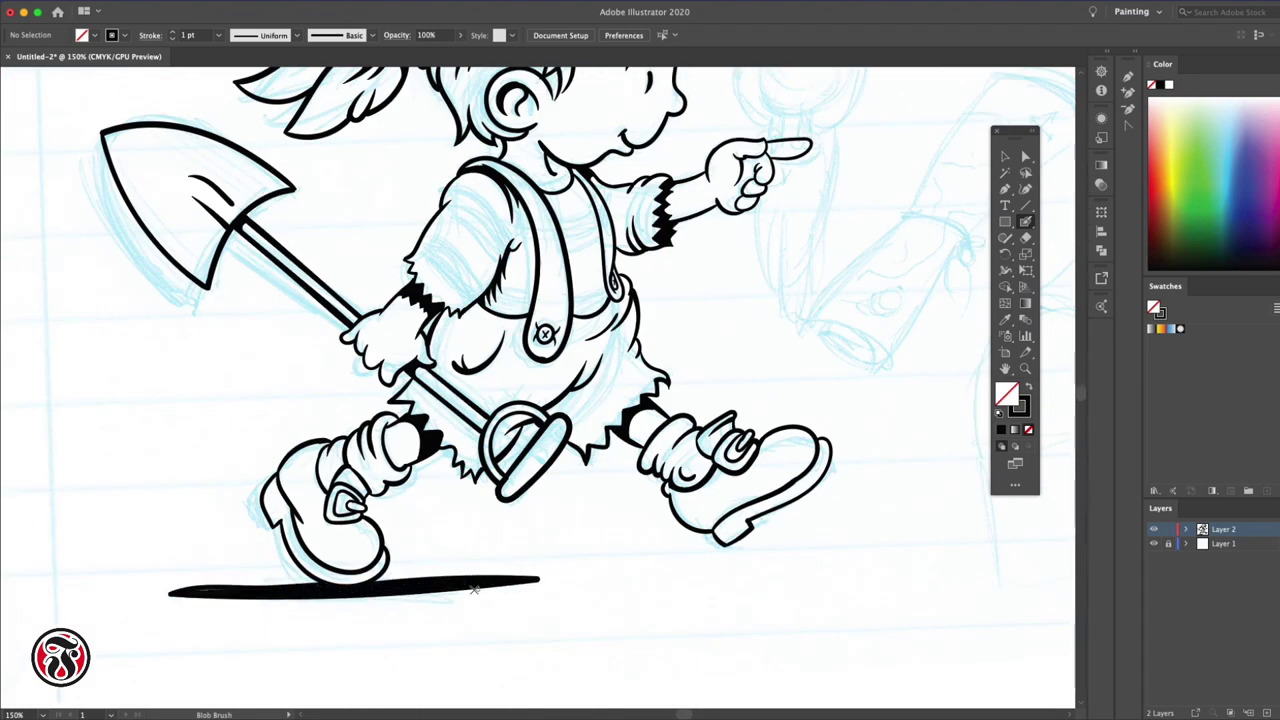
pyautogui.hotkey('ctrl', 'z')
pyautogui.moveTo(176, 592); pyautogui.dragTo(510, 592)
pyautogui.moveTo(642, 592); pyautogui.dragTo(905, 593)
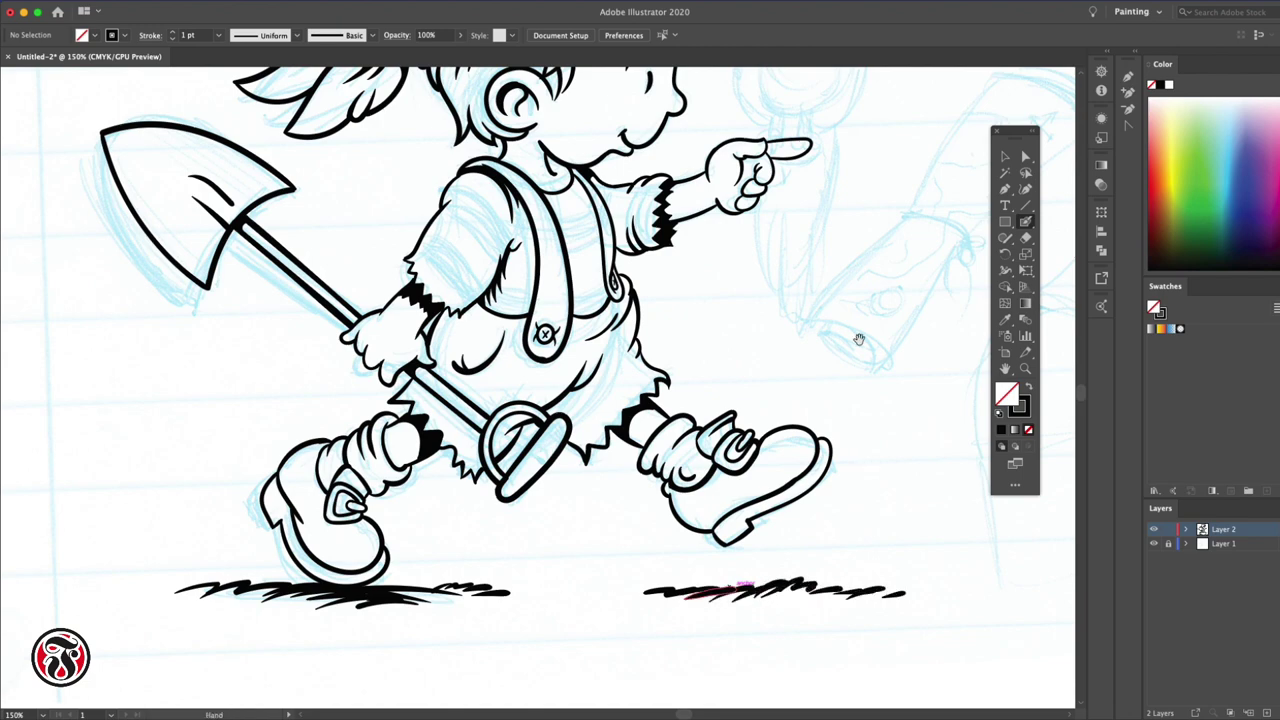
# Ink the parrot's head outline with its beak, closed eyes and feathery bottom
pyautogui.hotkey('ctrl', '+')
pyautogui.hotkey('ctrl', '+')
pyautogui.moveTo(497, 62)
pyautogui.mouseDown()
pyautogui.moveTo(531, 214)
pyautogui.moveTo(590, 207)
pyautogui.moveTo(637, 236)
pyautogui.mouseUp()
pyautogui.moveTo(572, 208)
pyautogui.mouseDown()
pyautogui.moveTo(518, 228)
pyautogui.moveTo(560, 160)
pyautogui.moveTo(640, 215)
pyautogui.mouseUp()
pyautogui.moveTo(522, 196)
pyautogui.mouseDown()
pyautogui.moveTo(510, 288)
pyautogui.moveTo(480, 310)
pyautogui.mouseUp()
pyautogui.moveTo(634, 236)
pyautogui.mouseDown()
pyautogui.moveTo(638, 294)
pyautogui.moveTo(555, 335)
pyautogui.moveTo(518, 310)
pyautogui.mouseUp()
# Outline the parrot's fluffy body with feather tufts, inner feather lines and a rounded bottom
pyautogui.moveTo(645, 289); pyautogui.dragTo(684, 372)
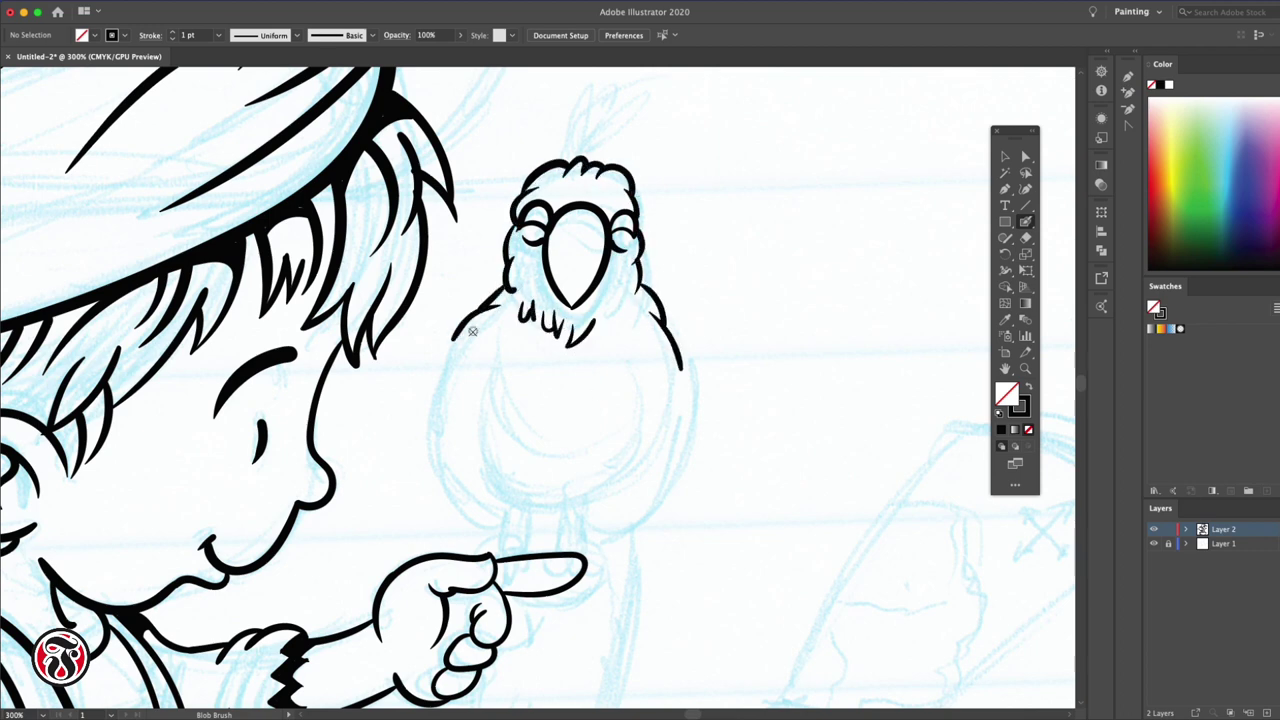
pyautogui.moveTo(500, 308); pyautogui.dragTo(433, 458)
pyautogui.moveTo(672, 356); pyautogui.dragTo(693, 428)
pyautogui.moveTo(470, 462); pyautogui.dragTo(552, 514)
pyautogui.moveTo(652, 365); pyautogui.dragTo(585, 508)
pyautogui.moveTo(470, 352); pyautogui.dragTo(452, 468)
pyautogui.moveTo(500, 382); pyautogui.dragTo(562, 460)
pyautogui.moveTo(536, 424); pyautogui.dragTo(604, 432)
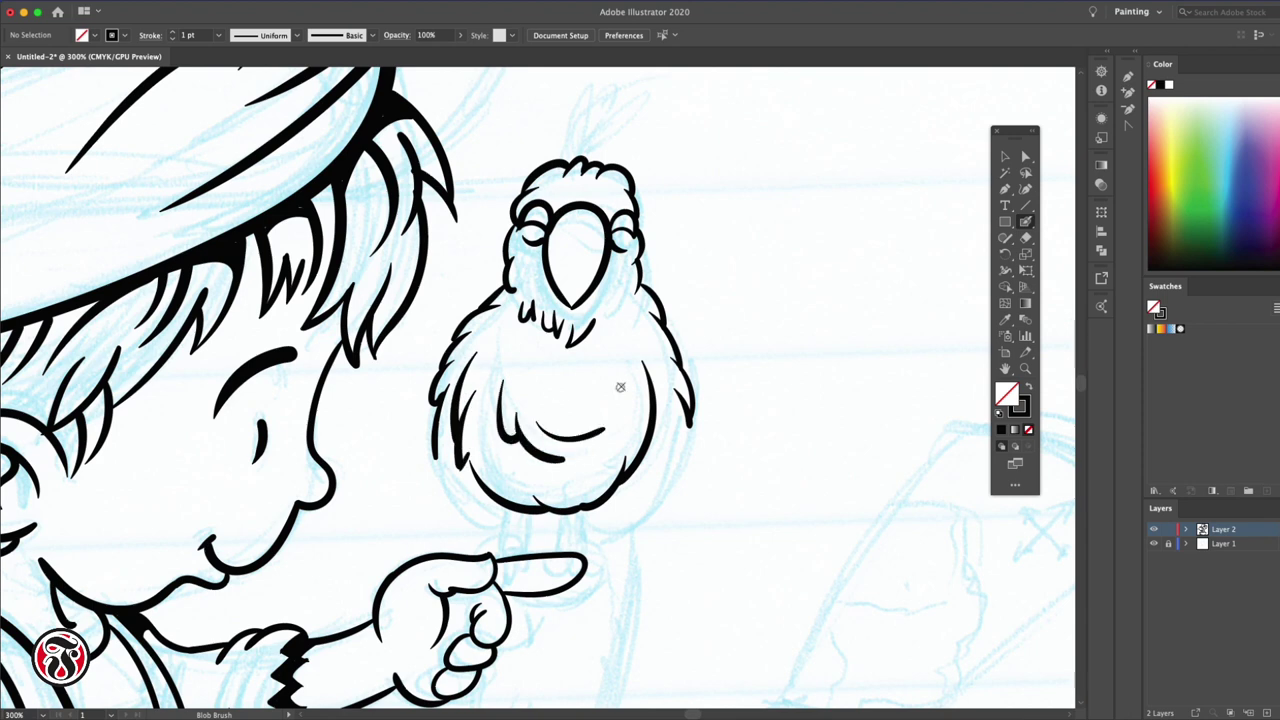
pyautogui.moveTo(682, 406); pyautogui.dragTo(642, 496)
pyautogui.moveTo(456, 460)
pyautogui.mouseDown()
pyautogui.moveTo(436, 494)
pyautogui.moveTo(552, 538)
pyautogui.mouseUp()
# Draw the parrot's clawed feet and legs and add belly feather strokes
pyautogui.moveTo(546, 536); pyautogui.dragTo(596, 538)
pyautogui.moveTo(510, 538); pyautogui.dragTo(530, 540)
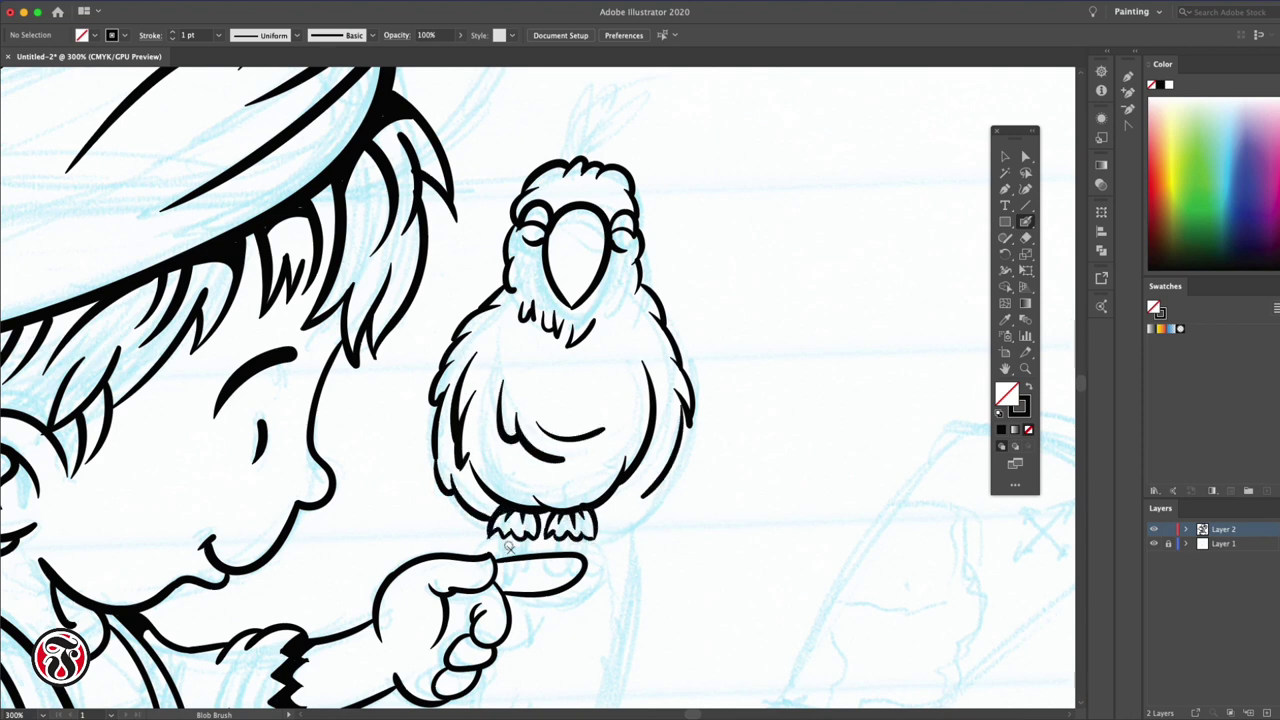
pyautogui.moveTo(470, 418); pyautogui.dragTo(505, 494)
pyautogui.moveTo(632, 422)
pyautogui.mouseDown()
pyautogui.moveTo(571, 497)
pyautogui.moveTo(550, 502)
pyautogui.mouseUp()
pyautogui.moveTo(514, 462); pyautogui.dragTo(534, 486)
pyautogui.moveTo(632, 352); pyautogui.dragTo(604, 420)
pyautogui.moveTo(508, 534); pyautogui.dragTo(512, 558)
pyautogui.moveTo(526, 538); pyautogui.dragTo(532, 570)
pyautogui.moveTo(574, 532)
pyautogui.mouseDown()
pyautogui.moveTo(586, 580)
pyautogui.moveTo(508, 602)
pyautogui.moveTo(566, 552)
pyautogui.moveTo(580, 558)
pyautogui.mouseUp()
# Erase and redraw the fingertip so it wraps under the parrot's feet
pyautogui.hotkey('shift', 'e')
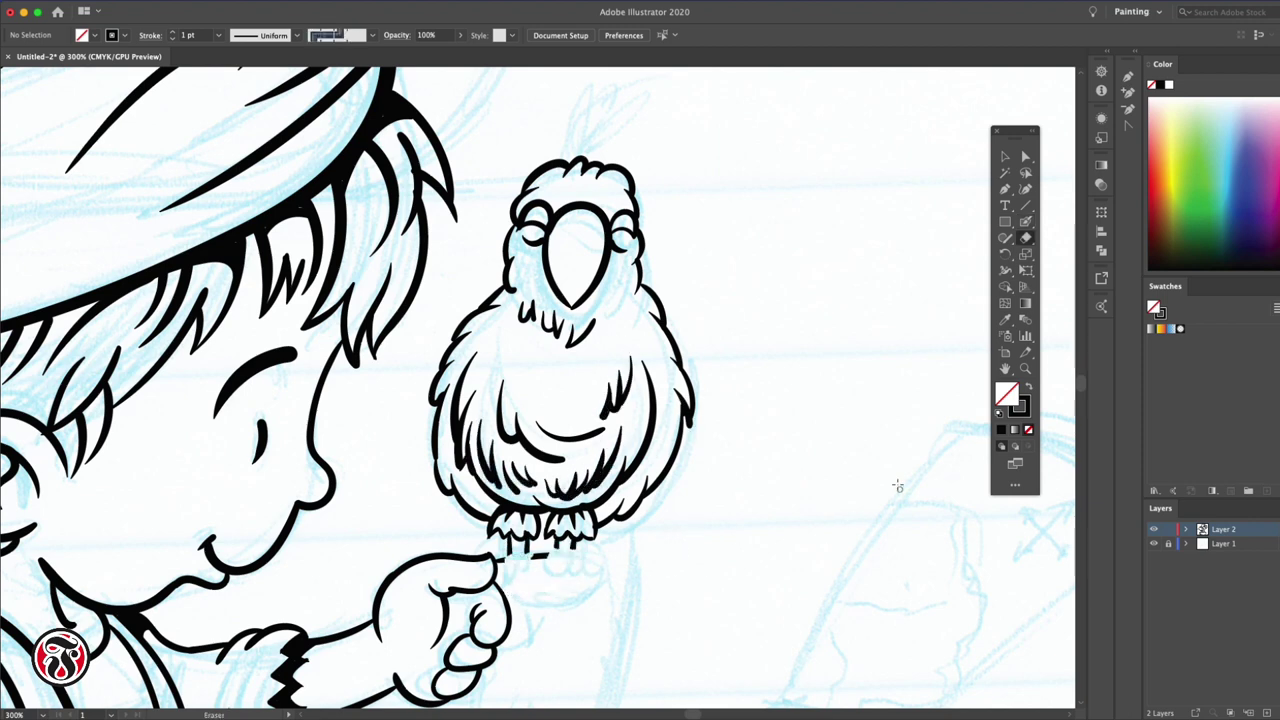
pyautogui.hotkey('shift', 'b')
pyautogui.moveTo(498, 550)
pyautogui.mouseDown()
pyautogui.moveTo(500, 572)
pyautogui.moveTo(538, 556)
pyautogui.moveTo(536, 576)
pyautogui.mouseUp()
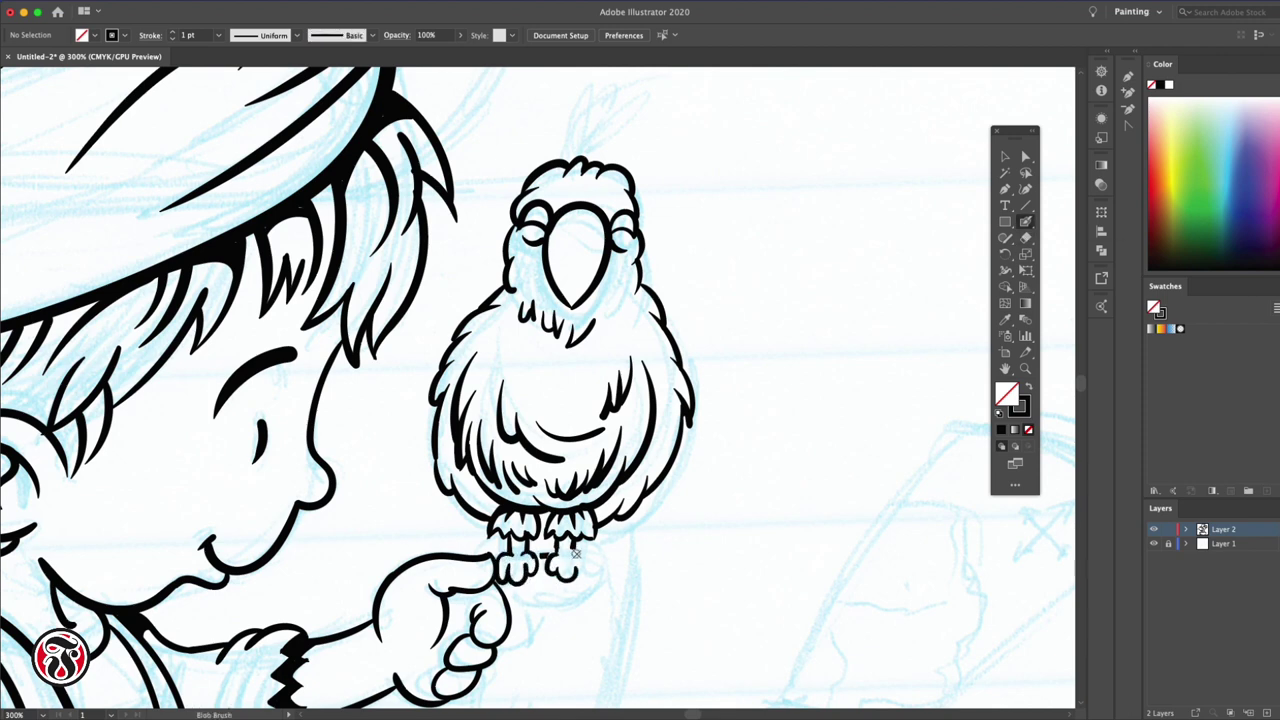
pyautogui.moveTo(598, 556); pyautogui.dragTo(506, 588)
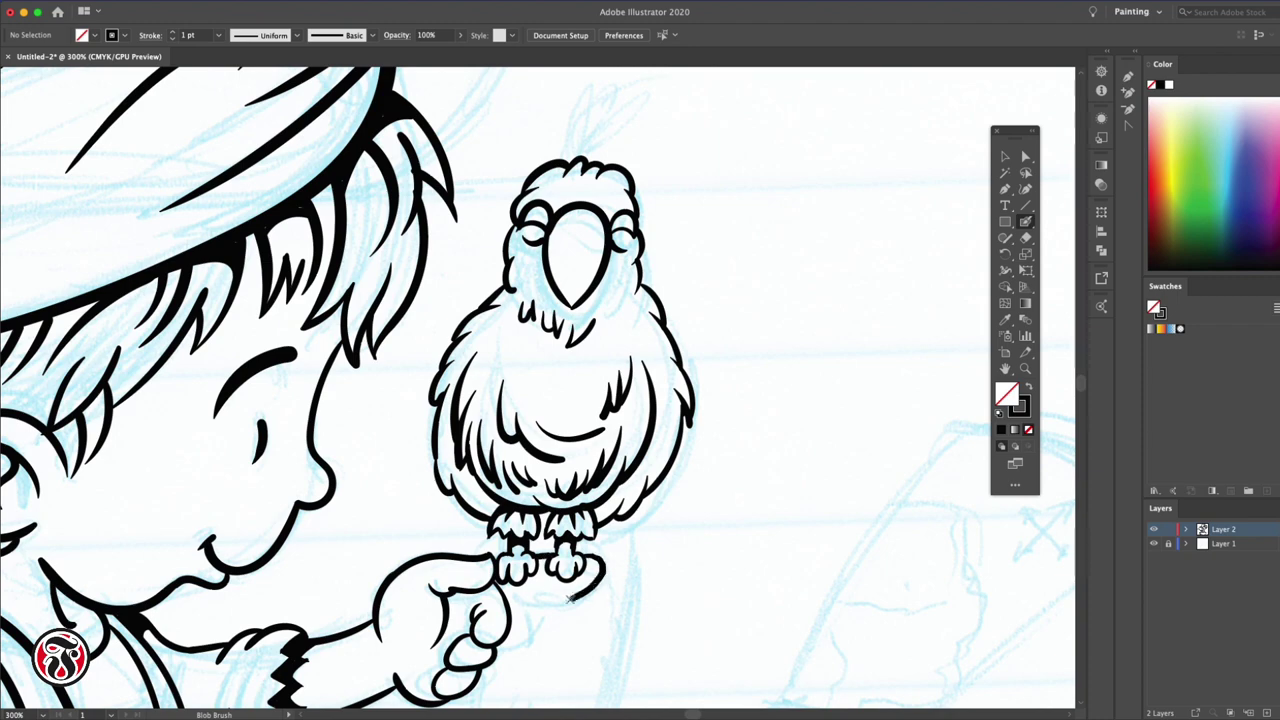
# Ink the parrot's long feathered tail and extra feather texture, then zoom to 100%
pyautogui.scroll(-5, 560, 578)
pyautogui.moveTo(646, 218); pyautogui.dragTo(616, 432)
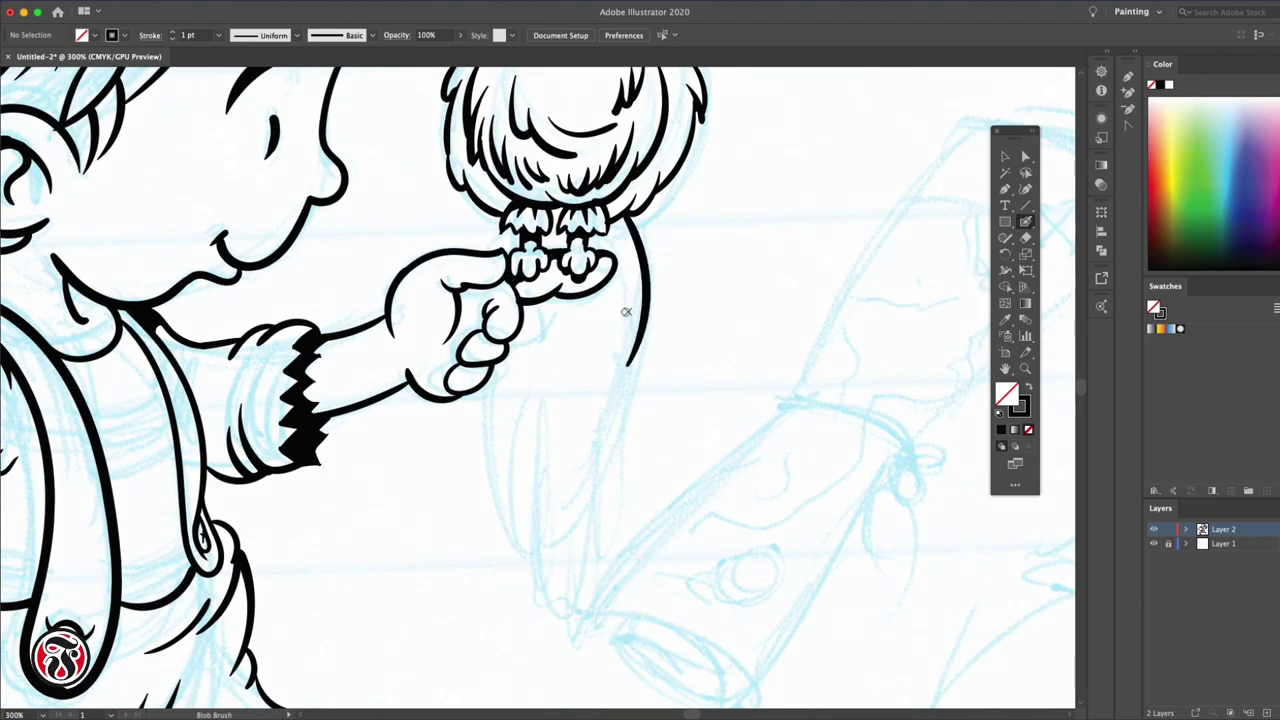
pyautogui.moveTo(486, 386)
pyautogui.mouseDown()
pyautogui.moveTo(532, 540)
pyautogui.moveTo(620, 350)
pyautogui.mouseUp()
pyautogui.moveTo(546, 322); pyautogui.dragTo(566, 402)
pyautogui.moveTo(628, 220)
pyautogui.mouseDown()
pyautogui.moveTo(607, 243)
pyautogui.moveTo(565, 246)
pyautogui.mouseUp()
pyautogui.moveTo(596, 236); pyautogui.dragTo(600, 246)
pyautogui.moveTo(525, 296); pyautogui.dragTo(540, 350)
pyautogui.moveTo(576, 298); pyautogui.dragTo(576, 344)
pyautogui.moveTo(602, 298); pyautogui.dragTo(604, 348)
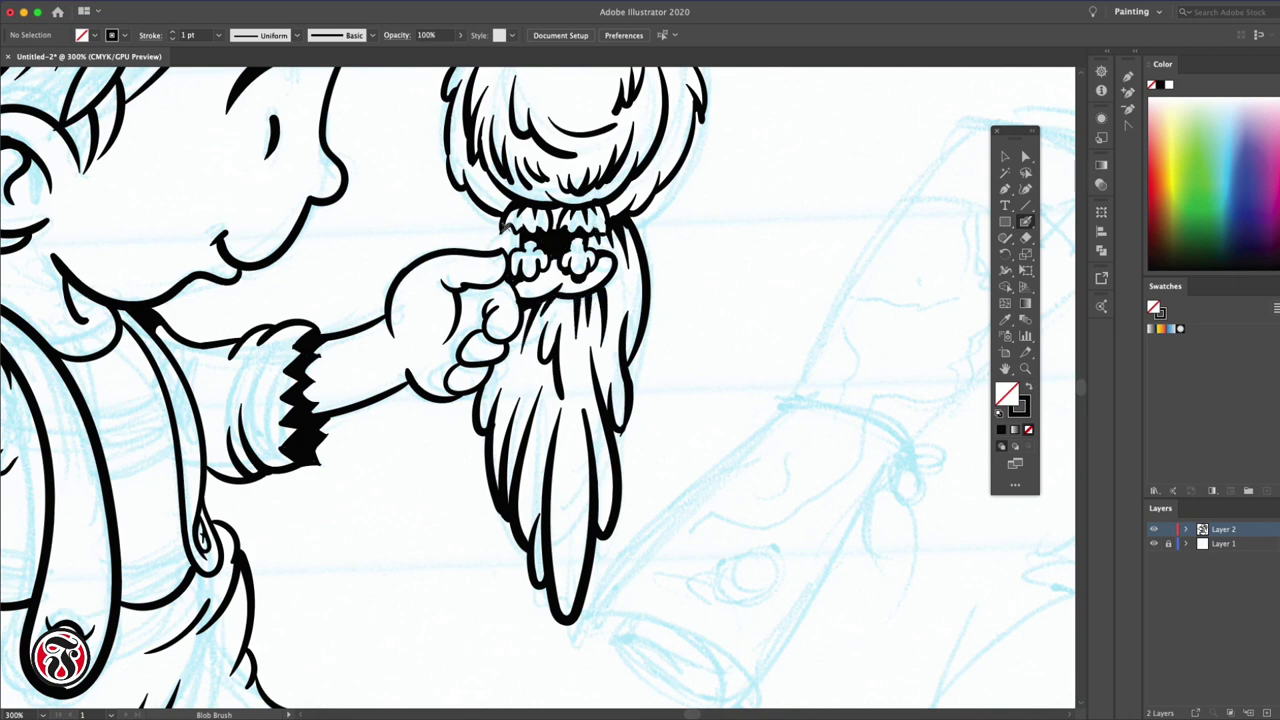
pyautogui.moveTo(500, 210); pyautogui.dragTo(485, 250)
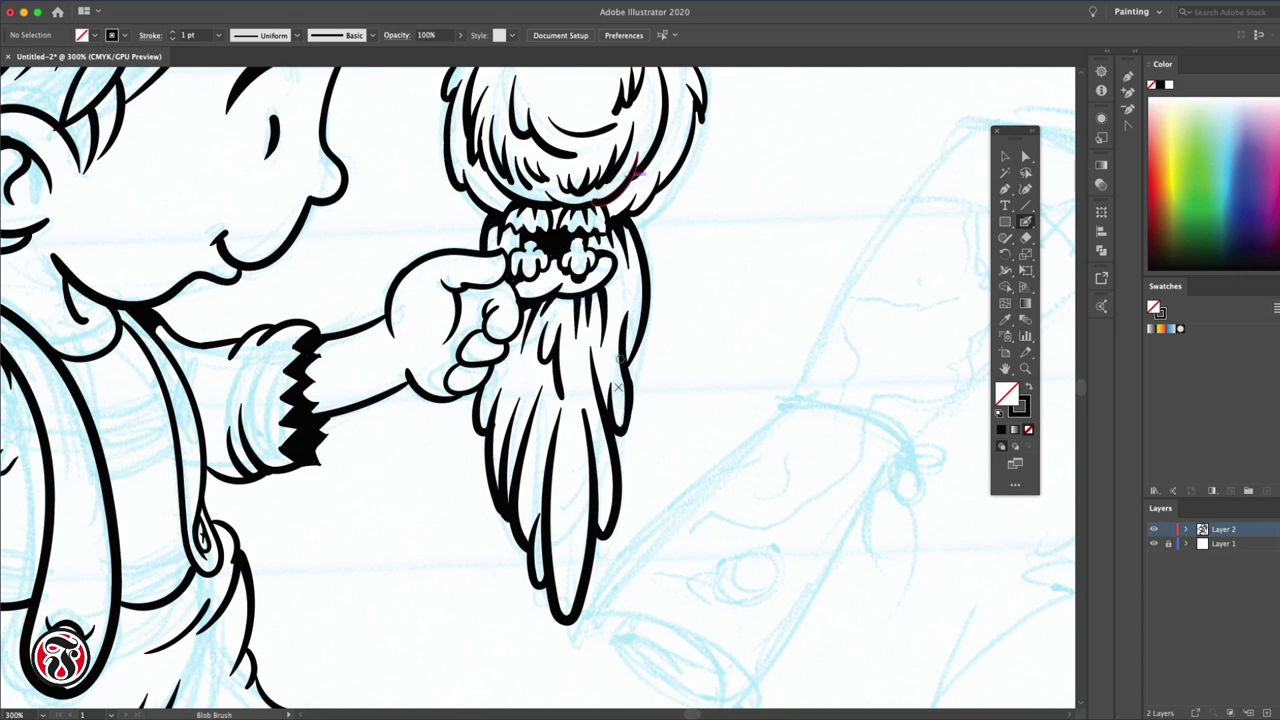
pyautogui.hotkey('ctrl', '1')
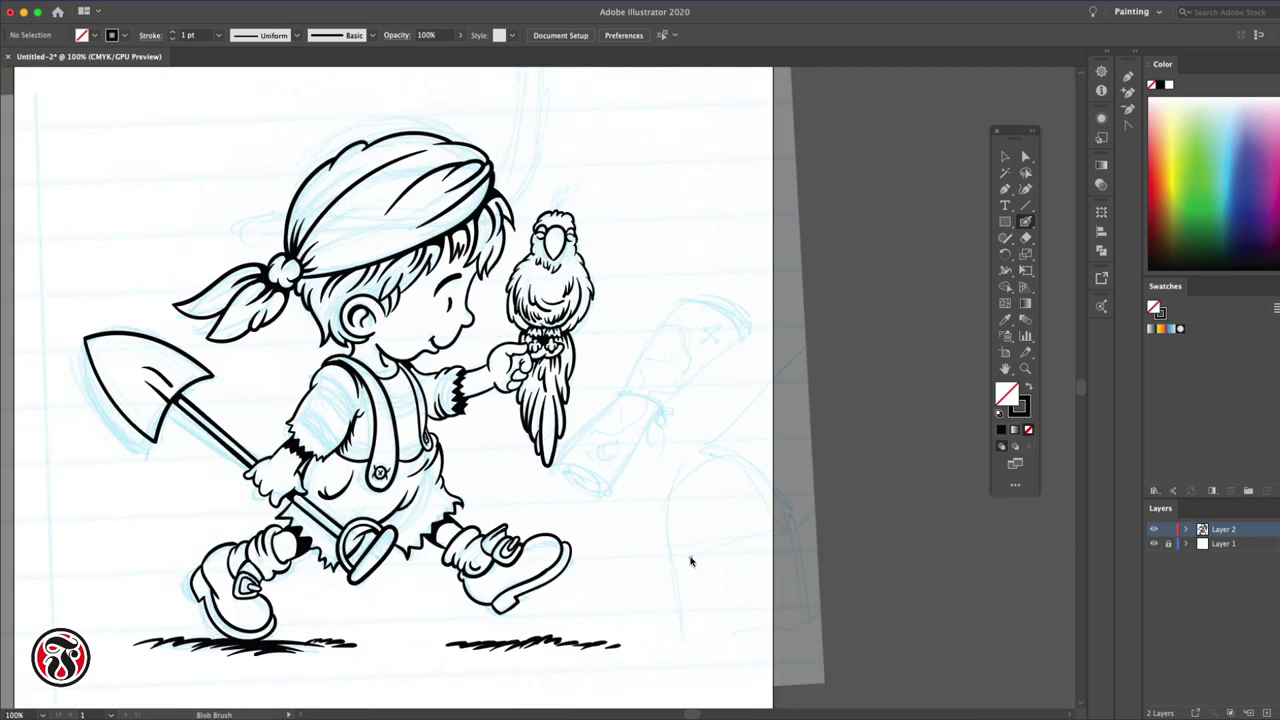